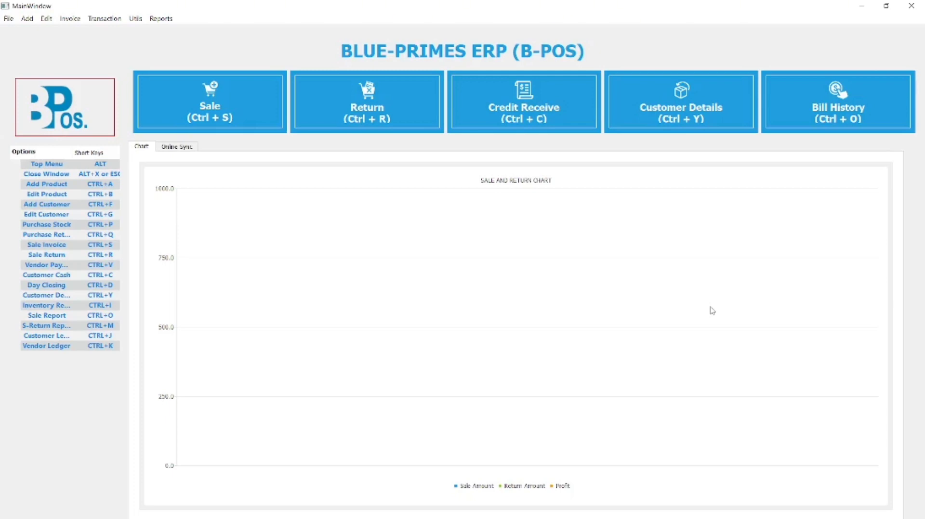
Open the inventory report, list all products and look through the whole product list, then close the report.
key(ctrl+i)
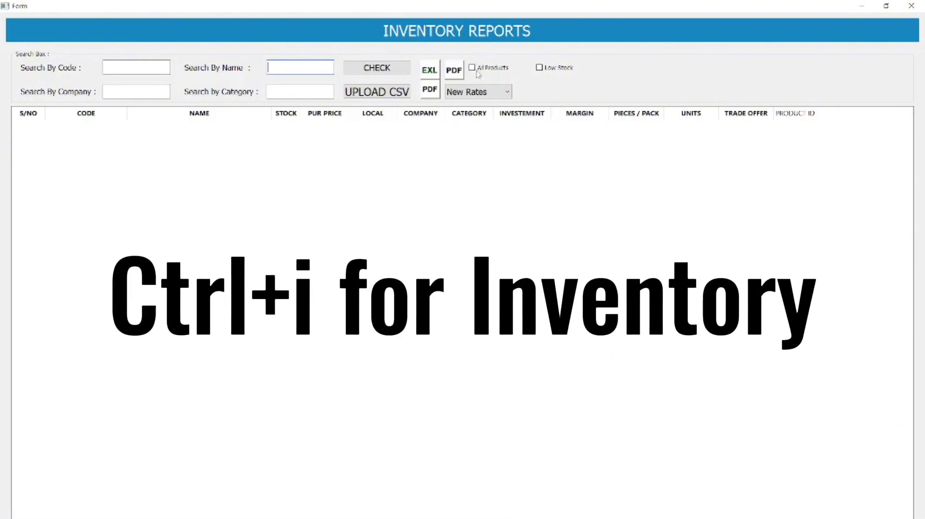
click(472, 68)
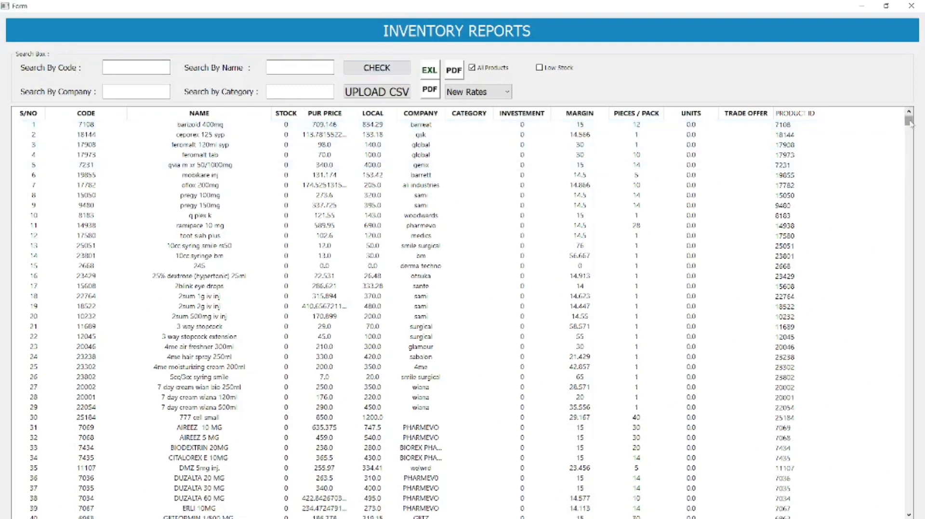
drag(909, 121, 924, 511)
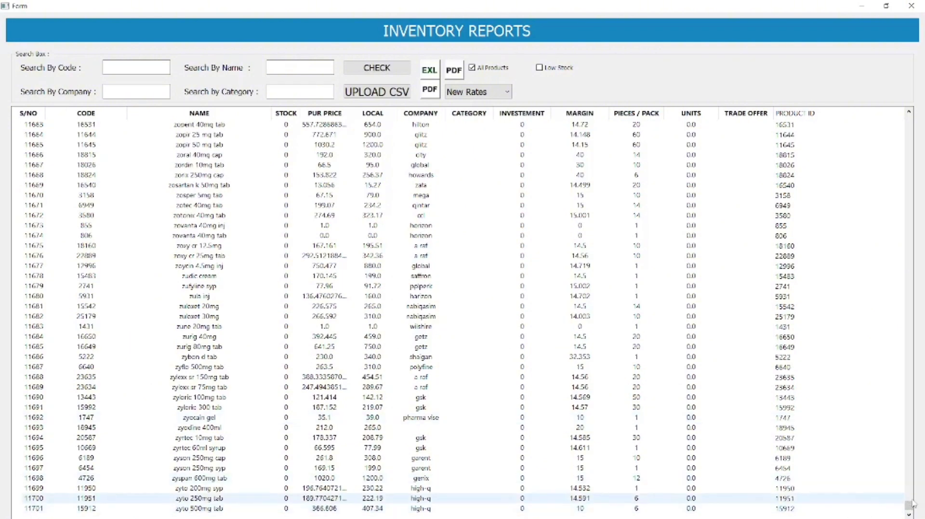
drag(908, 507, 909, 300)
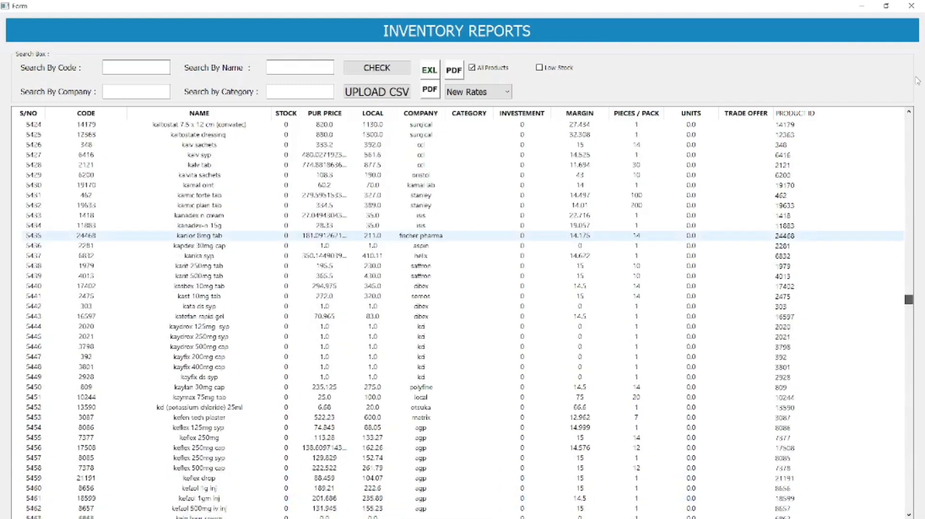
drag(918, 120, 913, 120)
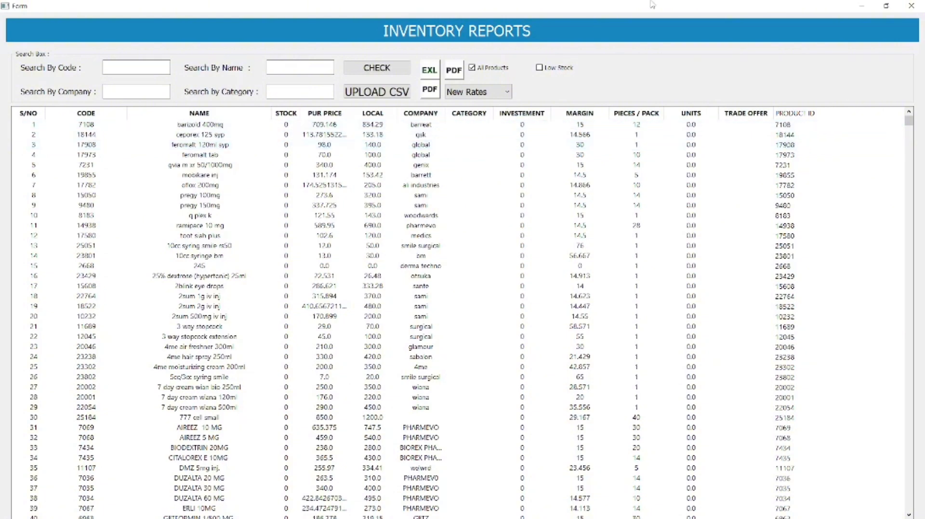
click(910, 6)
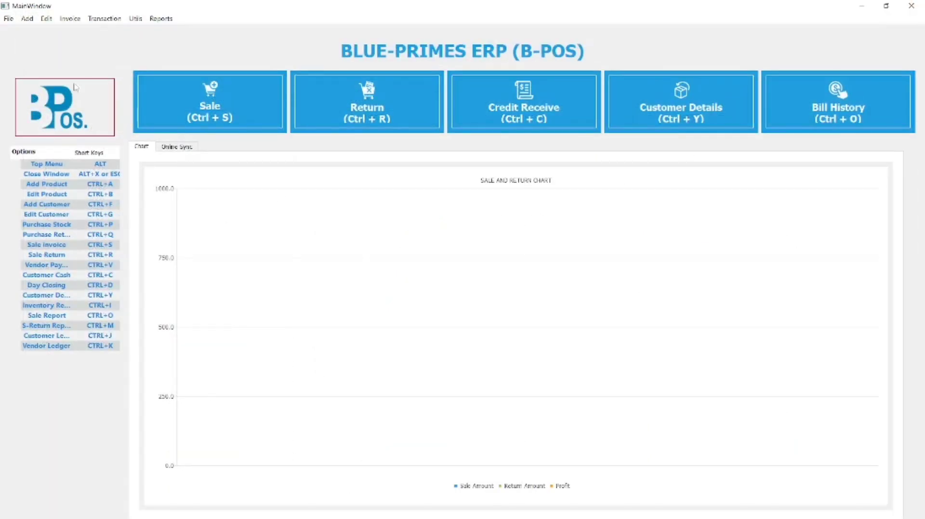
Start a new product record with product code 1, product name panadol tab and company gsk.
click(9, 19)
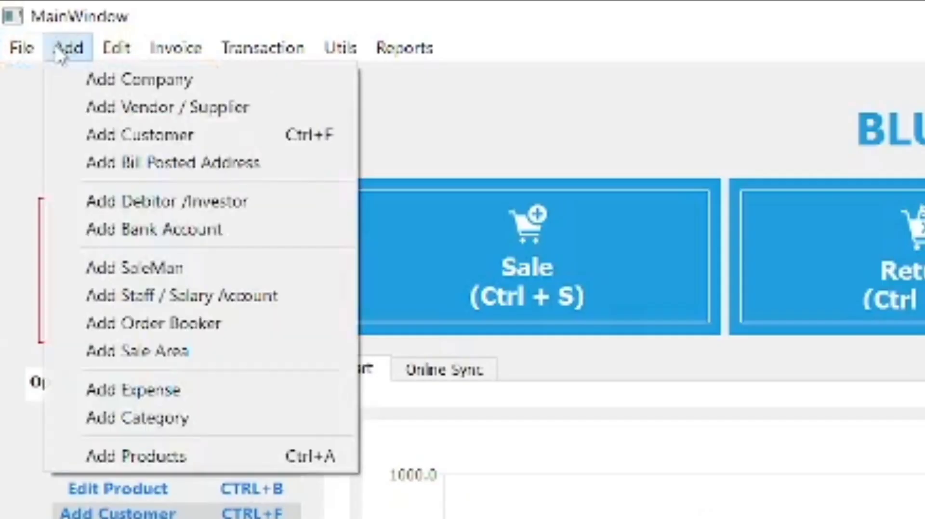
click(23, 18)
click(22, 18)
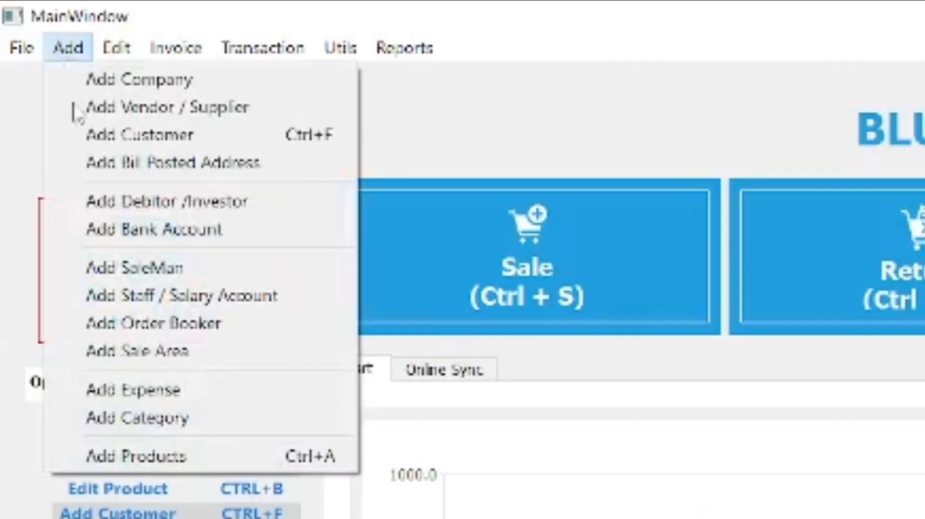
click(145, 465)
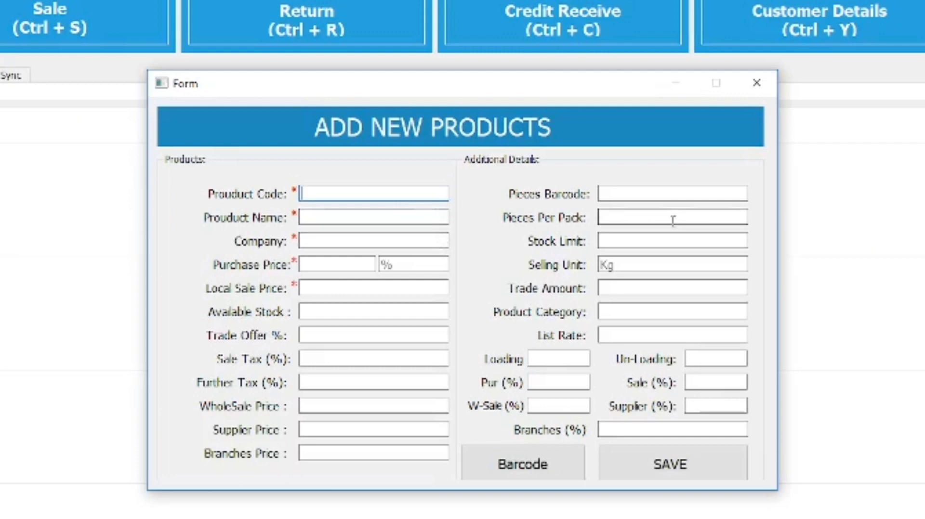
text(1)
key(Return)
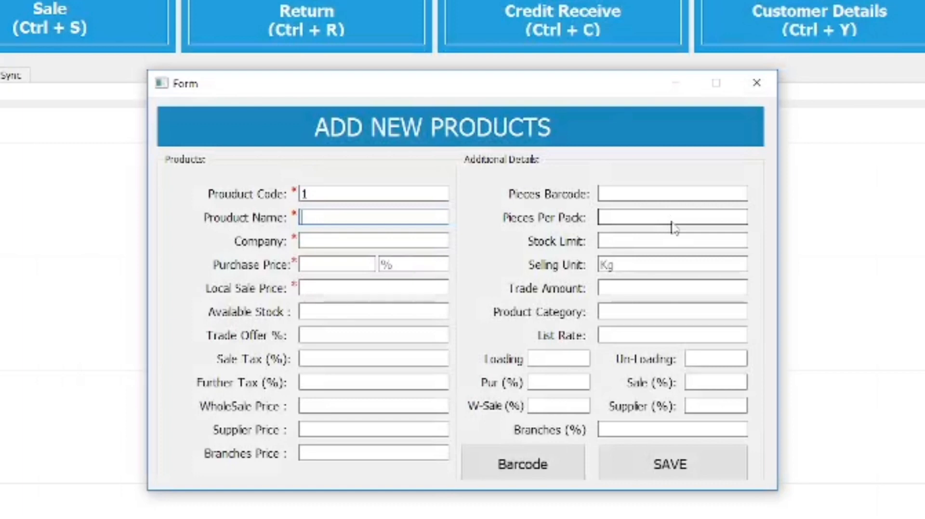
text(panadol tab)
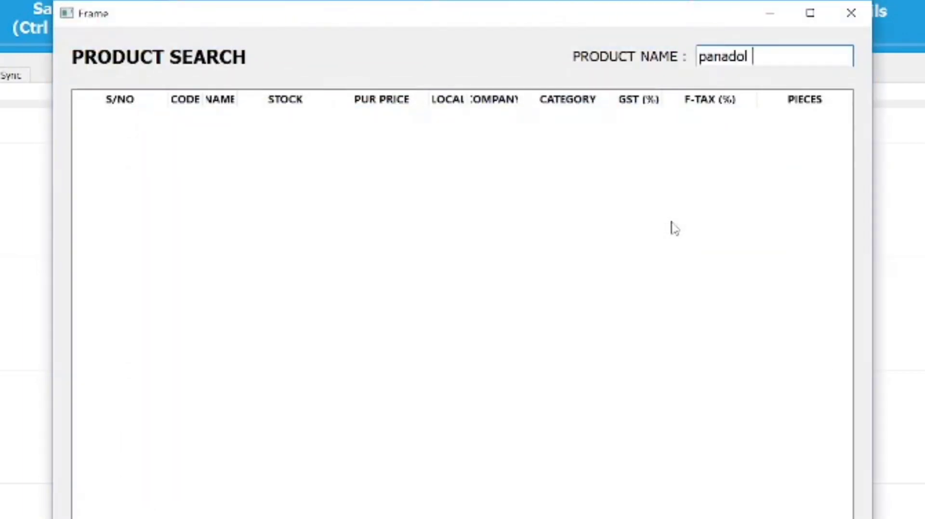
key(Return)
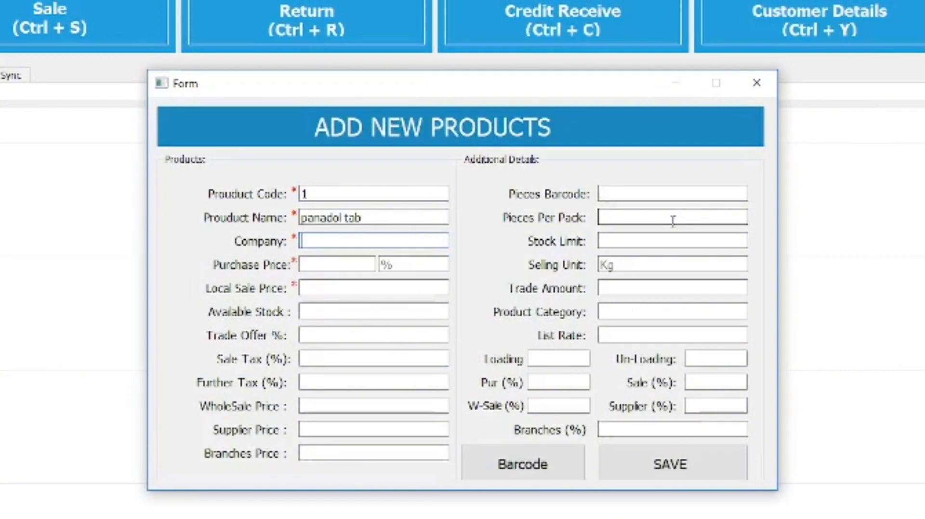
text(gsk)
key(Return)
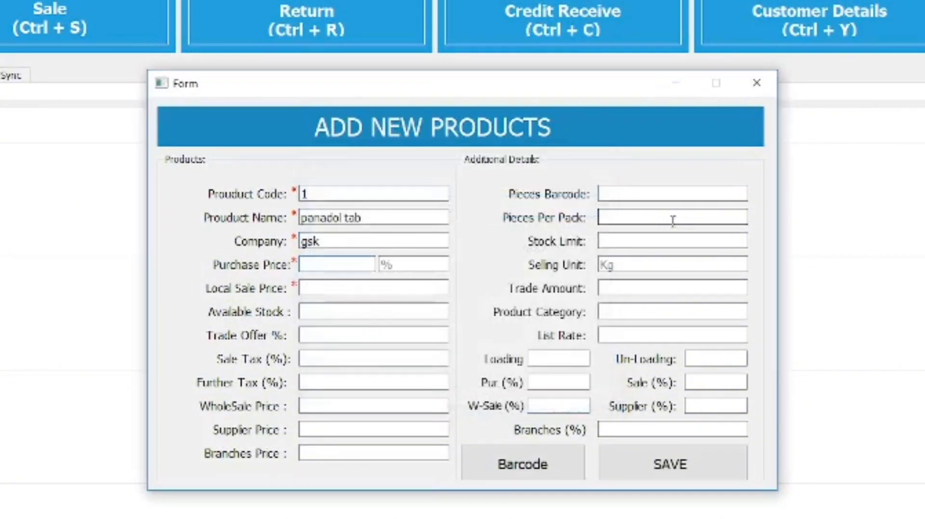
Set the new product's purchase price to 600 with a 15% markup for the local sale price.
text(600)
key(Tab)
text(1)
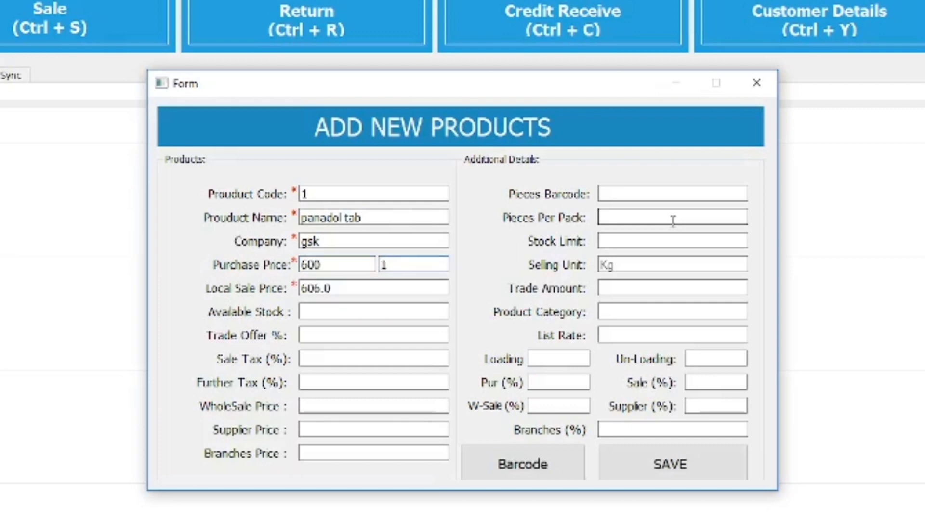
text(5)
Set the product's pieces per pack to 200, save the product and close the form.
click(672, 219)
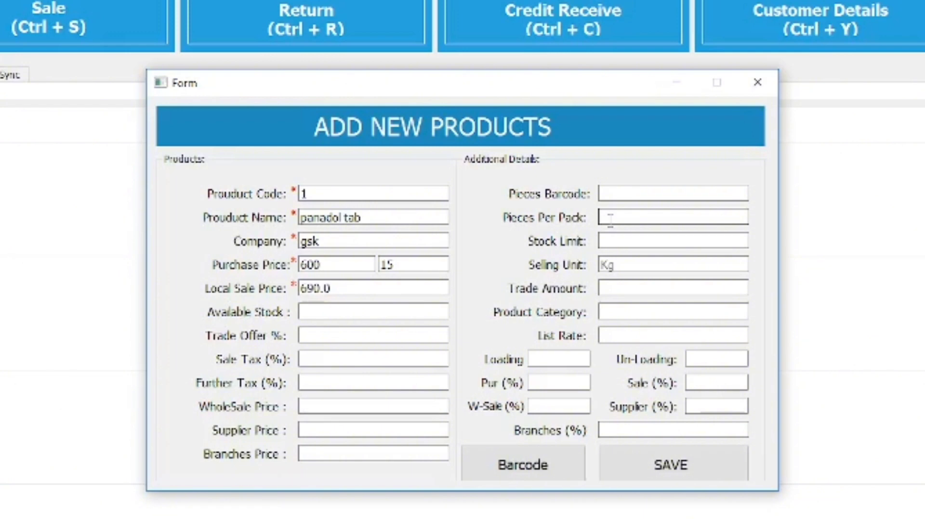
text(200)
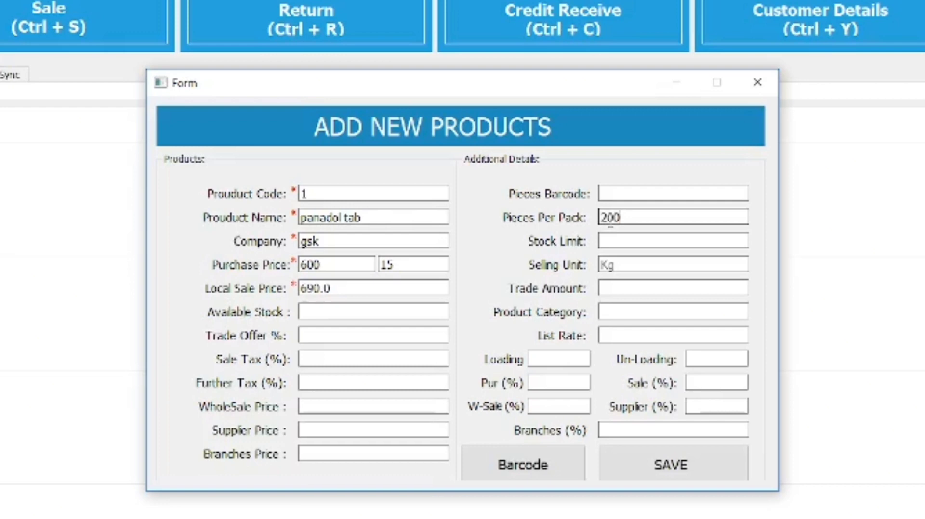
key(Return)
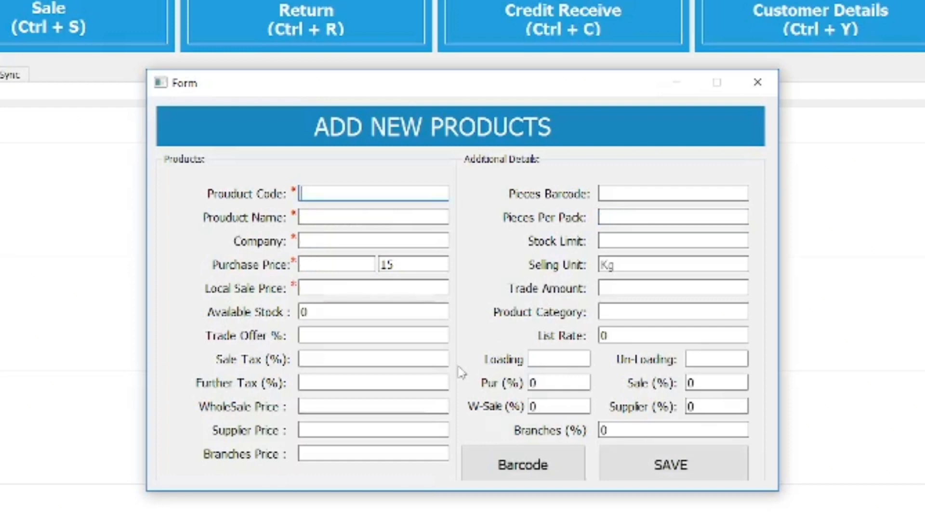
click(760, 87)
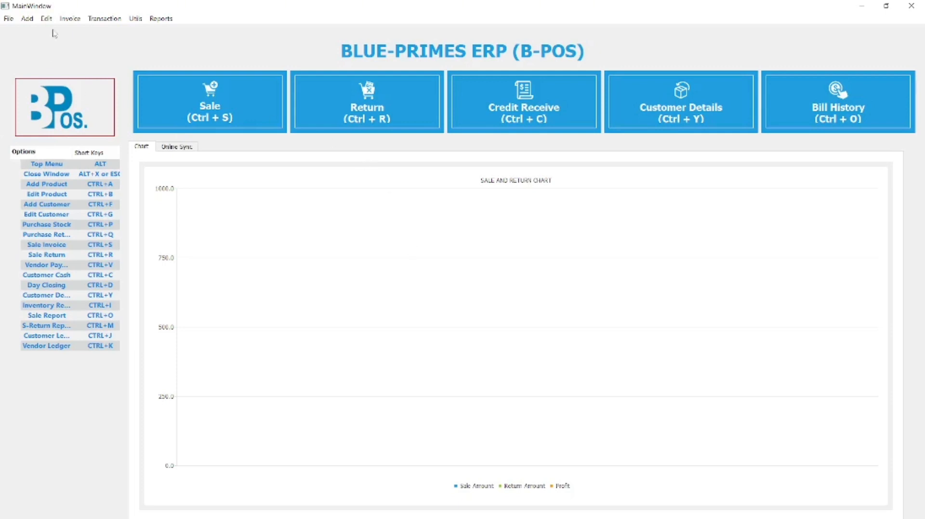
click(69, 23)
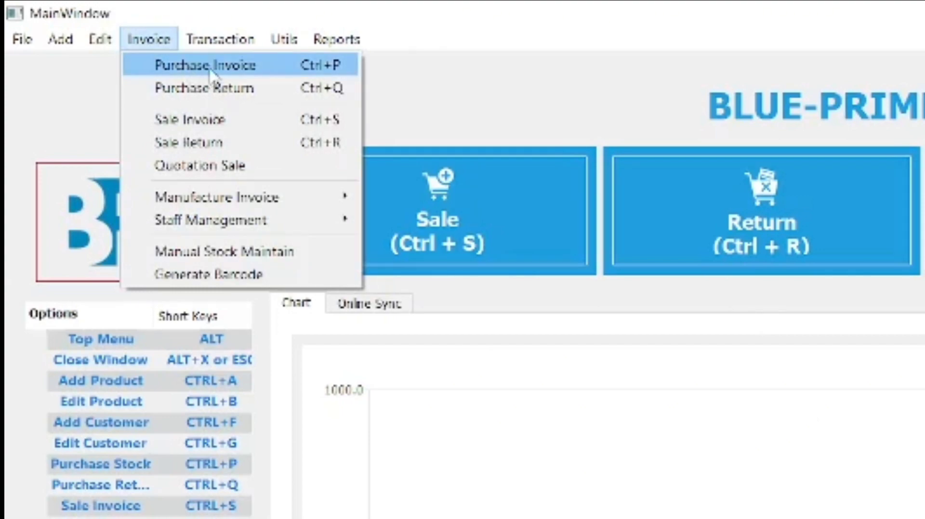
click(209, 67)
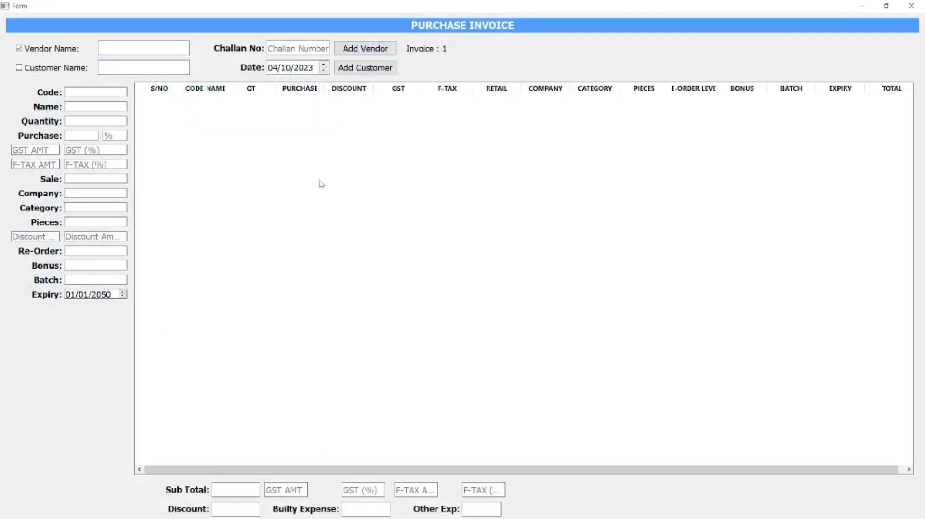
click(911, 5)
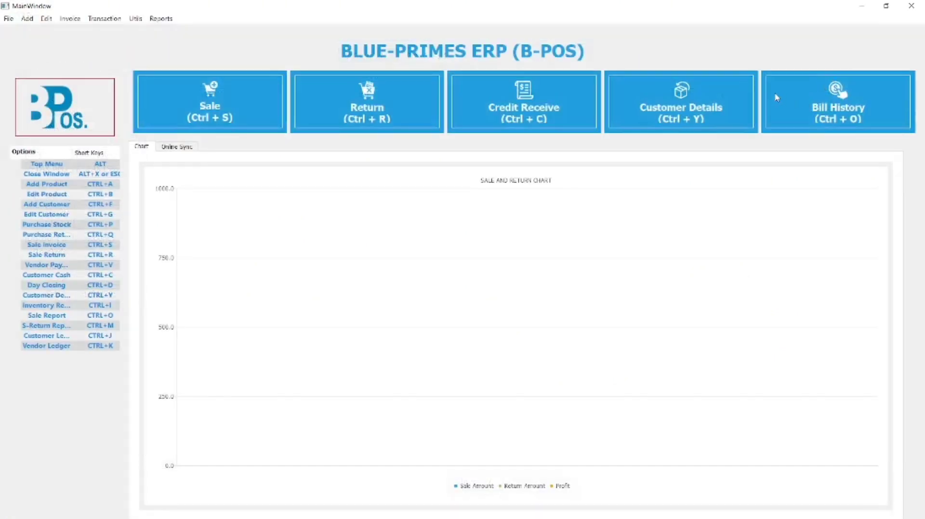
Open a purchase invoice and add a vendor named test.
key(ctrl+p)
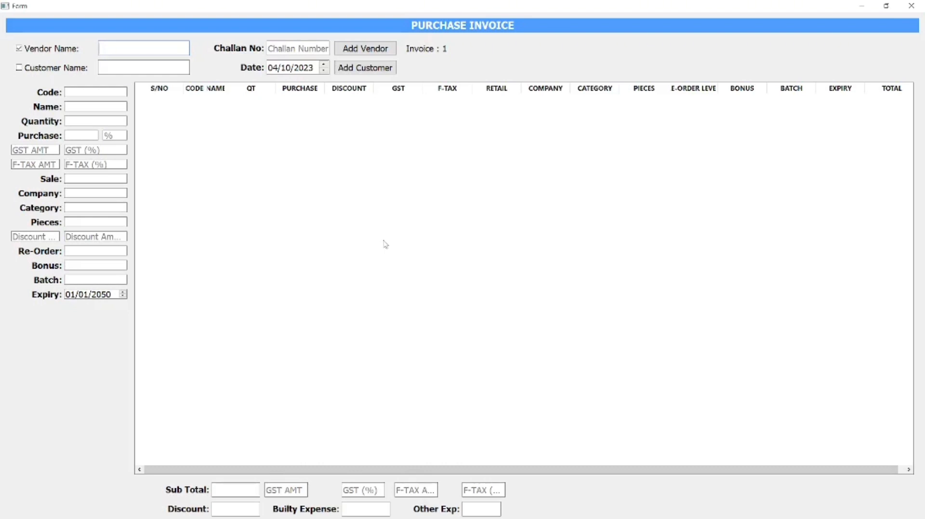
click(357, 50)
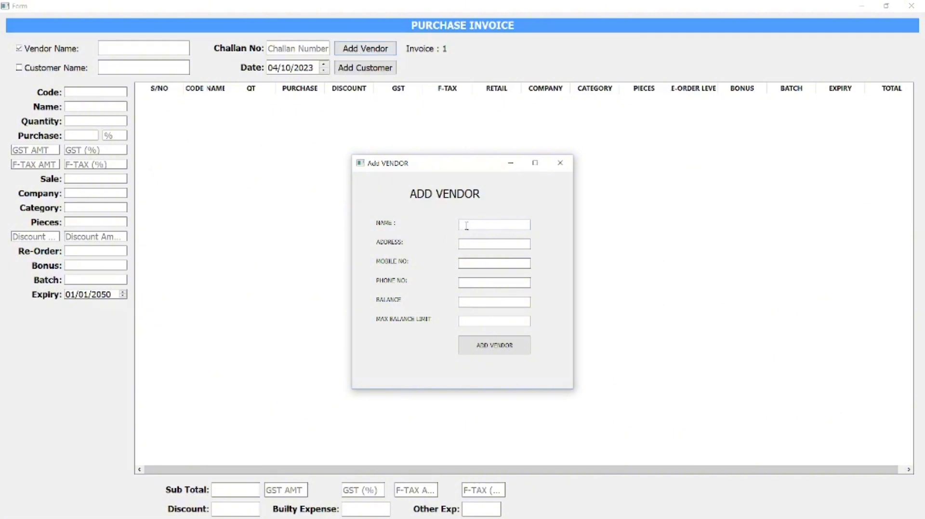
click(467, 225)
text(test)
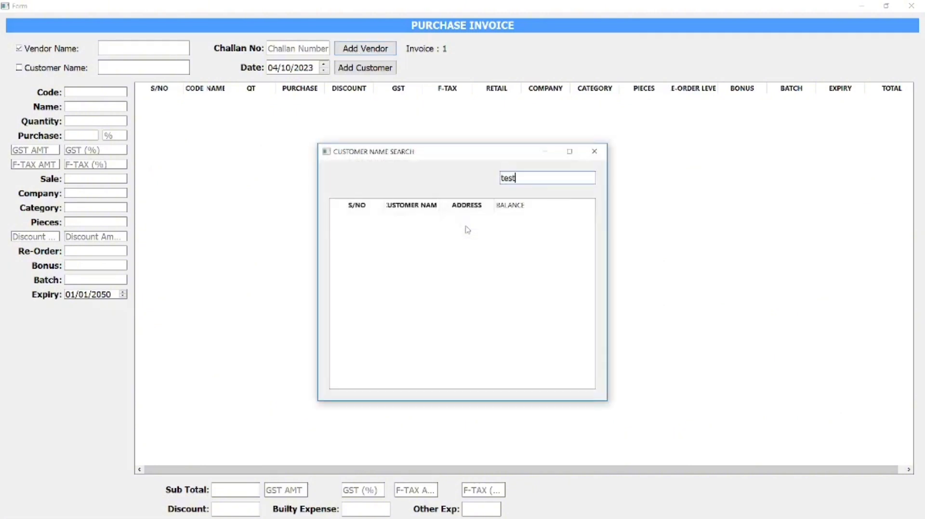
key(Tab)
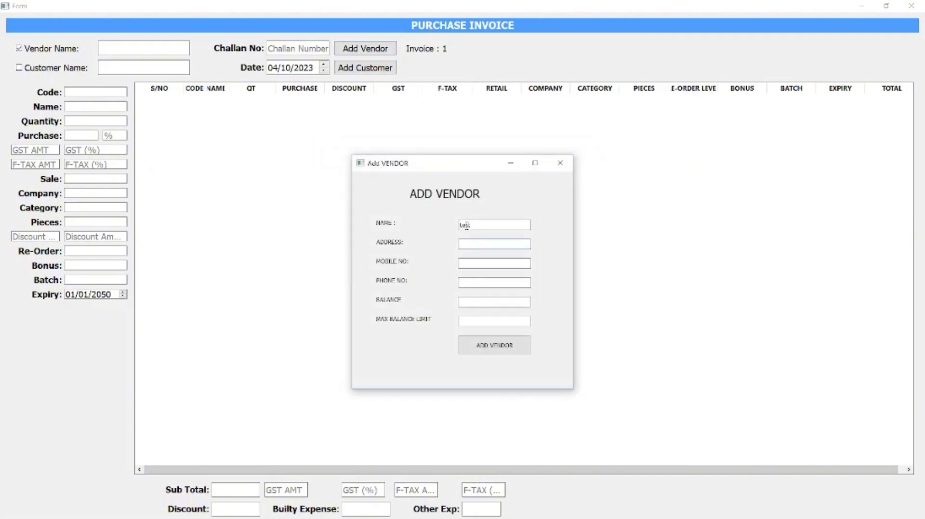
click(560, 164)
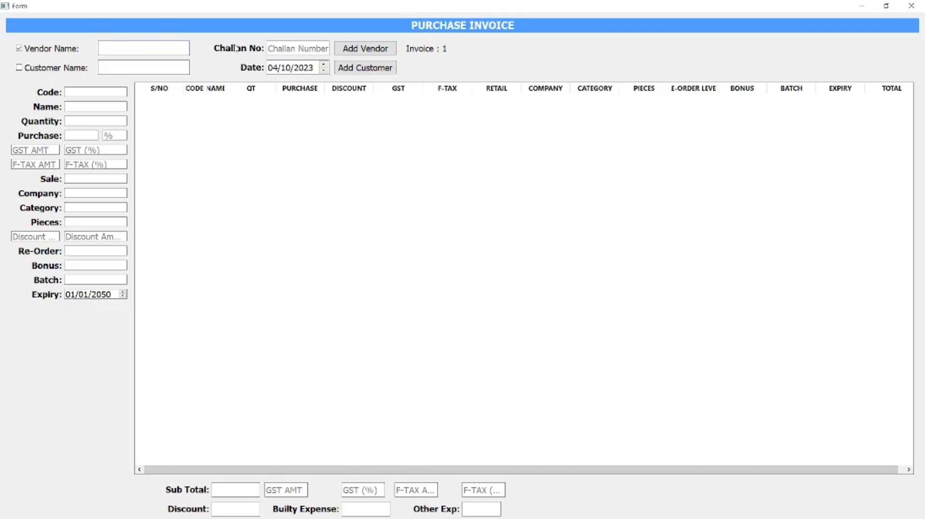
Find test in the name search and choose it as the purchase invoice's vendor.
text(test)
key(Return)
key(Down)
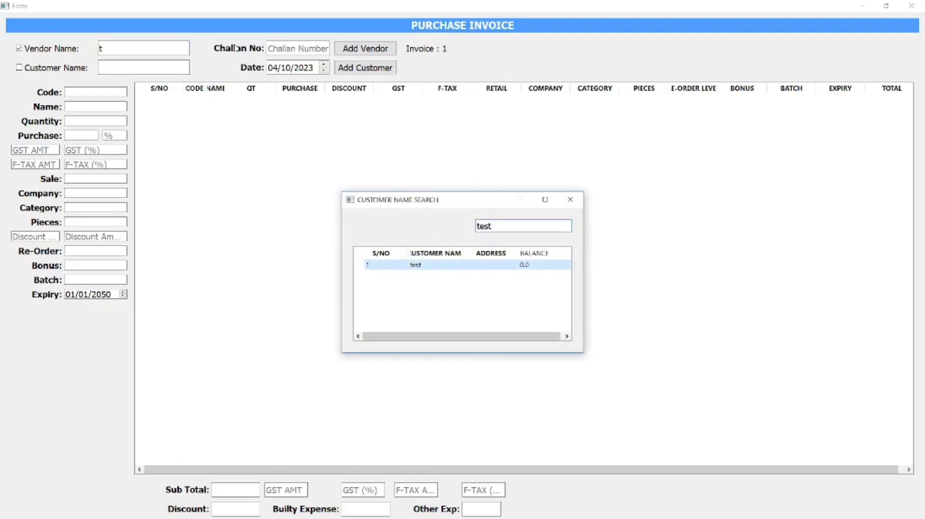
key(Return)
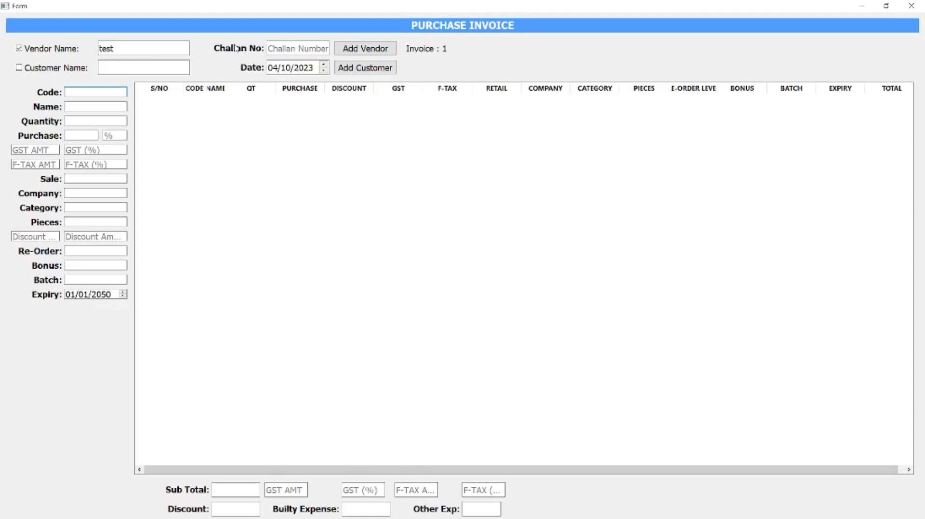
Add the product with code 1 to the invoice with quantity 10, re-order level 3 and expiry 12/04/2023.
text(1)
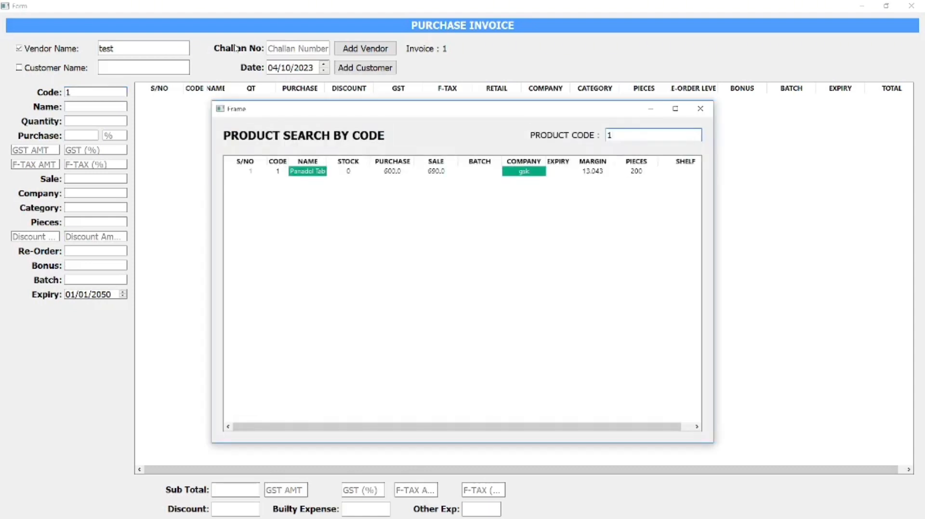
key(Down)
key(Return)
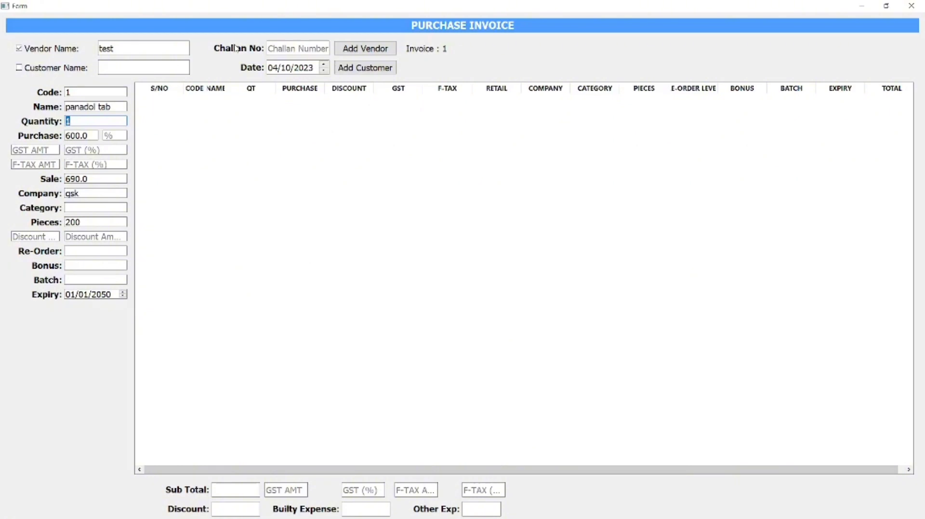
text(10)
key(Tab)
key(Tab)
key(Tab)
key(Tab)
key(Tab)
key(Tab)
key(Tab)
text(3)
key(Tab)
text(12/04/2023)
key(Return)
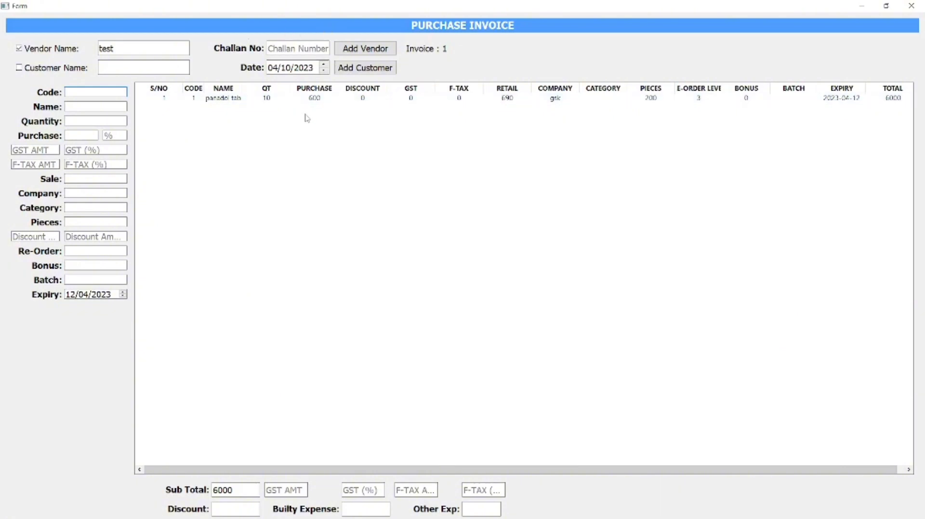
Save the purchase invoice containing the panadol tab line.
click(193, 98)
key(ctrl+s)
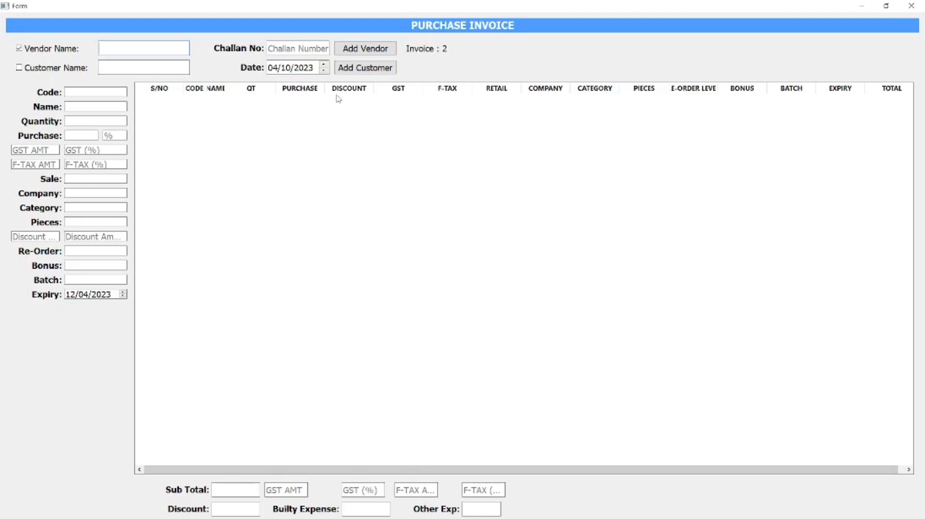
Find test in the name search and choose it as the vendor of the new purchase invoice.
text(test)
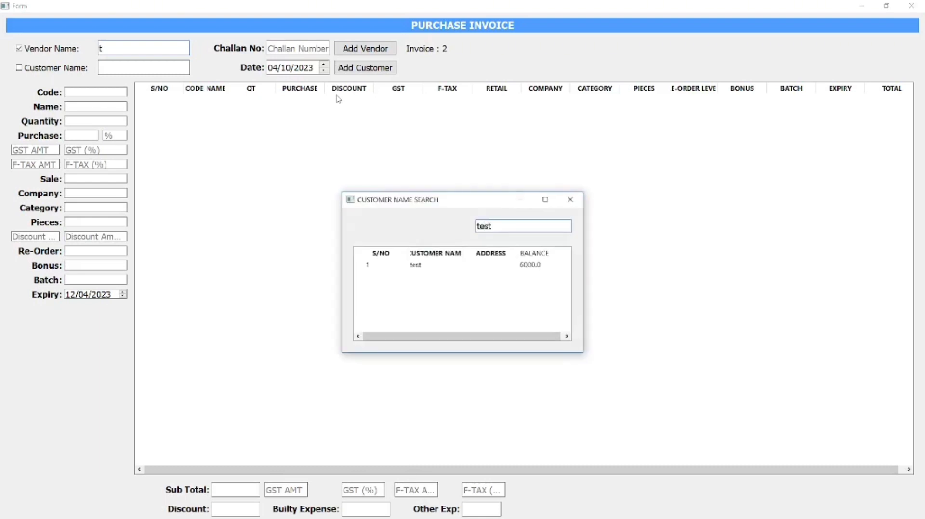
key(Down)
key(Return)
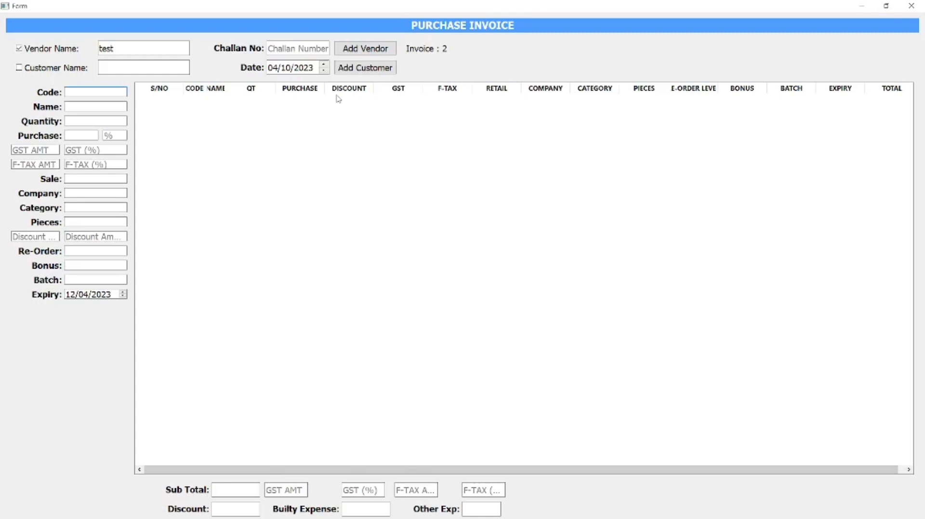
Enter a new product line with code 2 and the name panadol drops.
text(2)
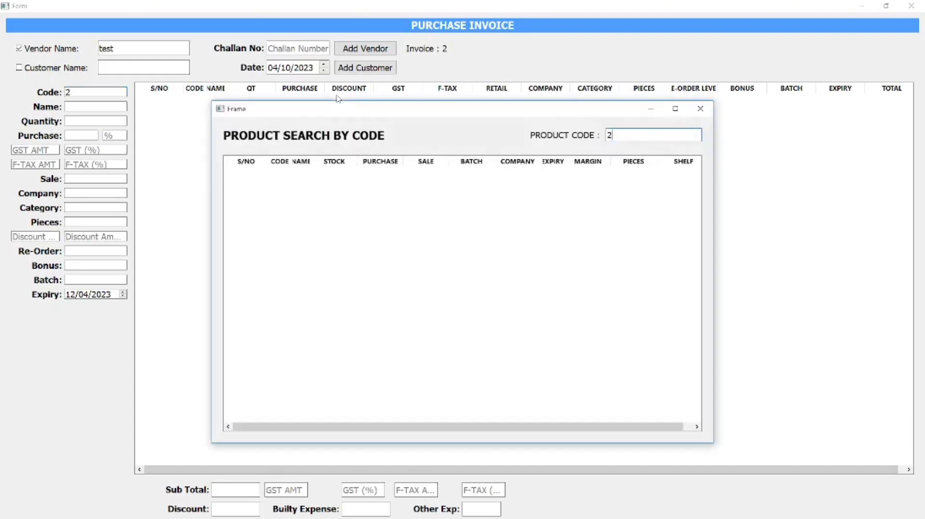
key(Return)
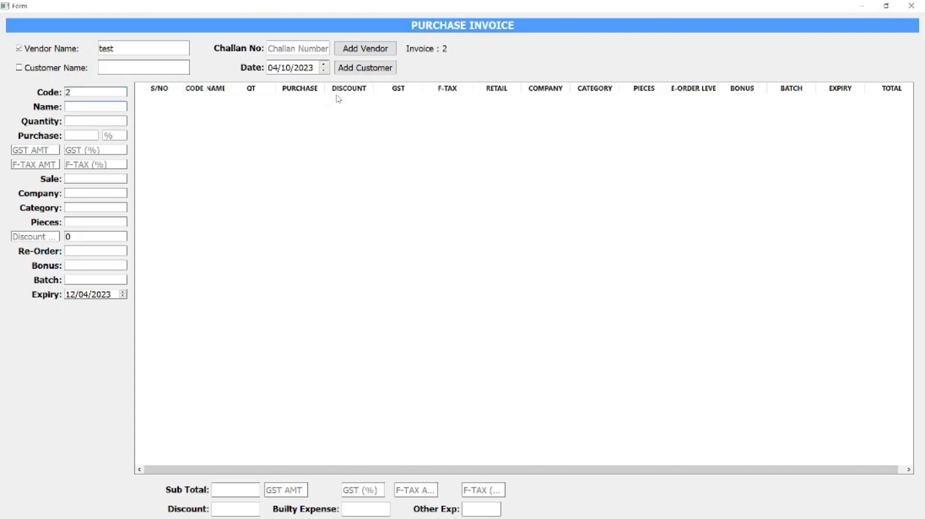
text(pana)
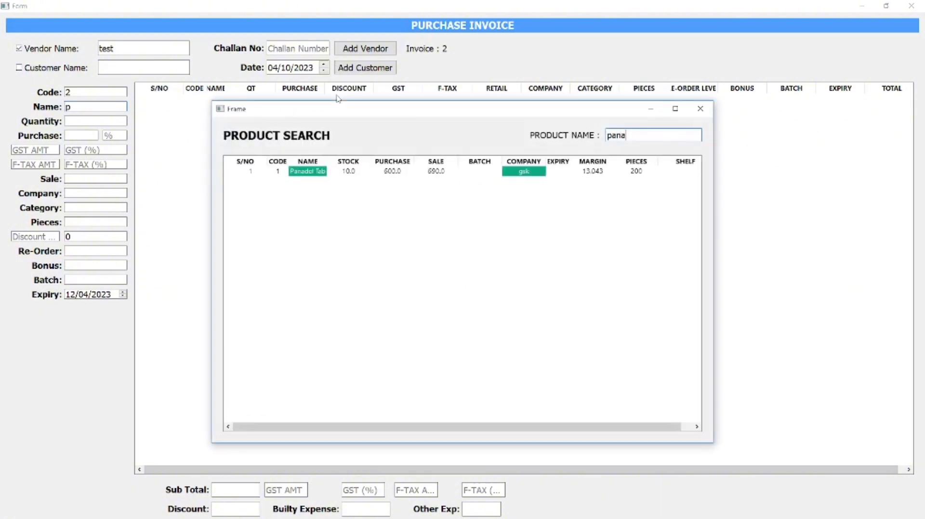
text(dol drops)
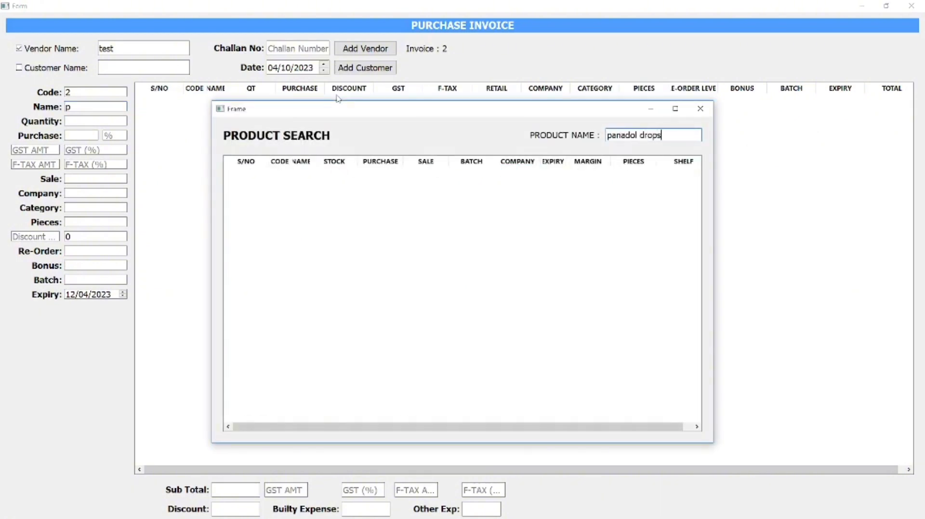
key(Return)
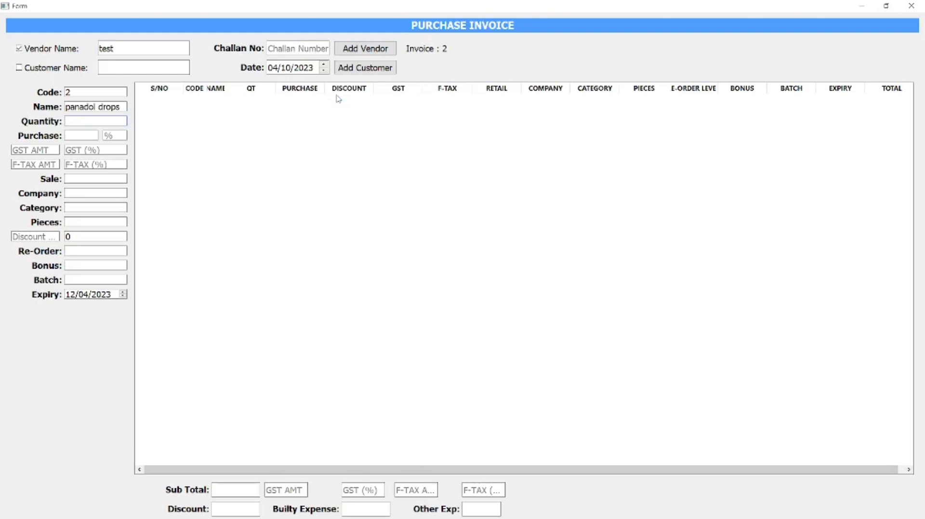
Set panadol drops to quantity 15, purchase price 120 and 15 percent margin, and choose gsk as its company.
text(15)
text(120)
key(Tab)
text(15)
key(Tab)
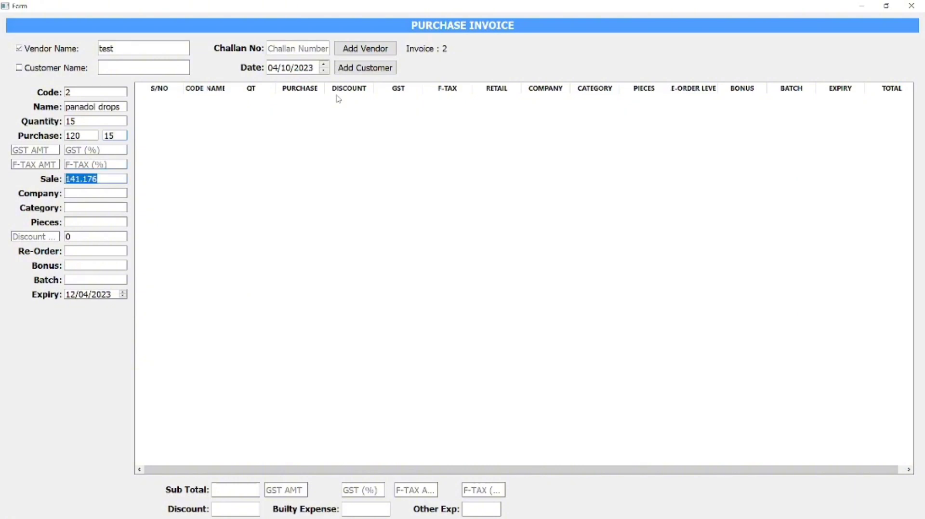
key(Tab)
text(gs)
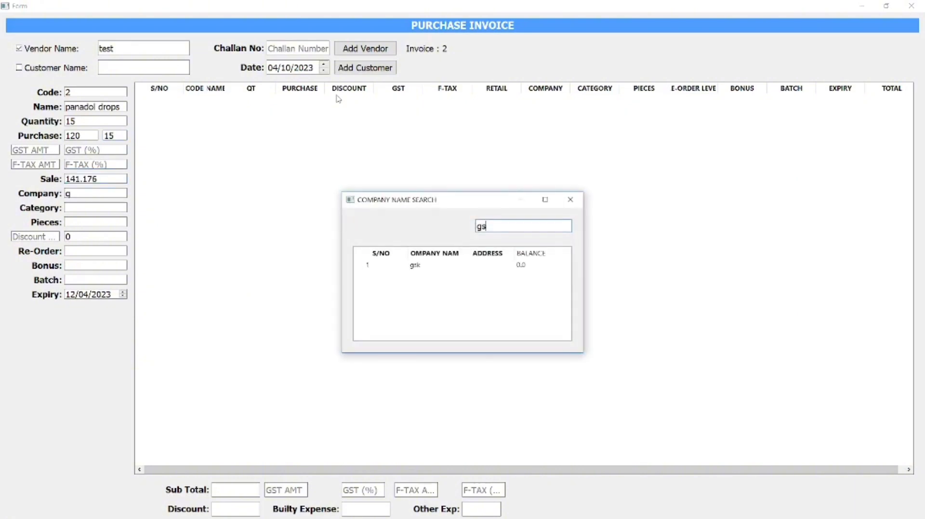
key(Down)
key(Return)
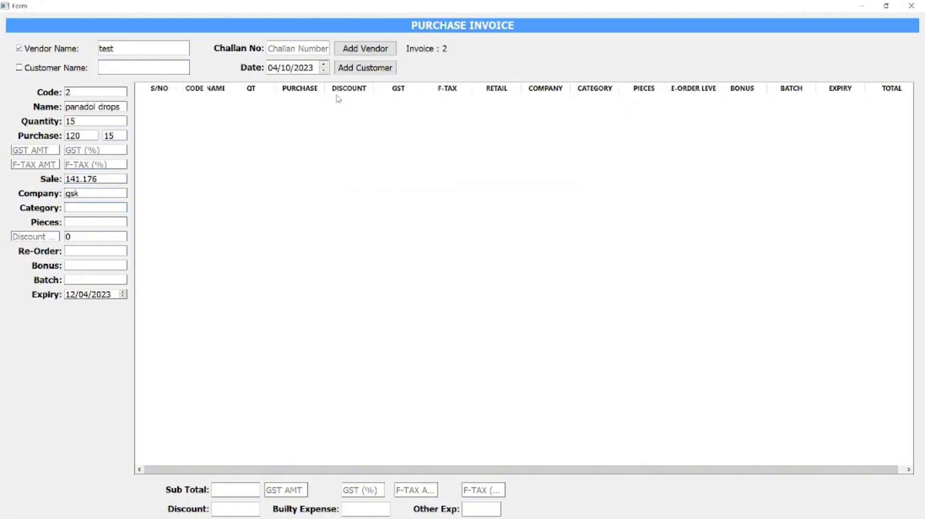
Set 10 pieces and re-order level 3 for panadol drops, and add it to the invoice as a new item.
key(Tab)
text(10)
key(Tab)
text(3)
key(Tab)
key(Return)
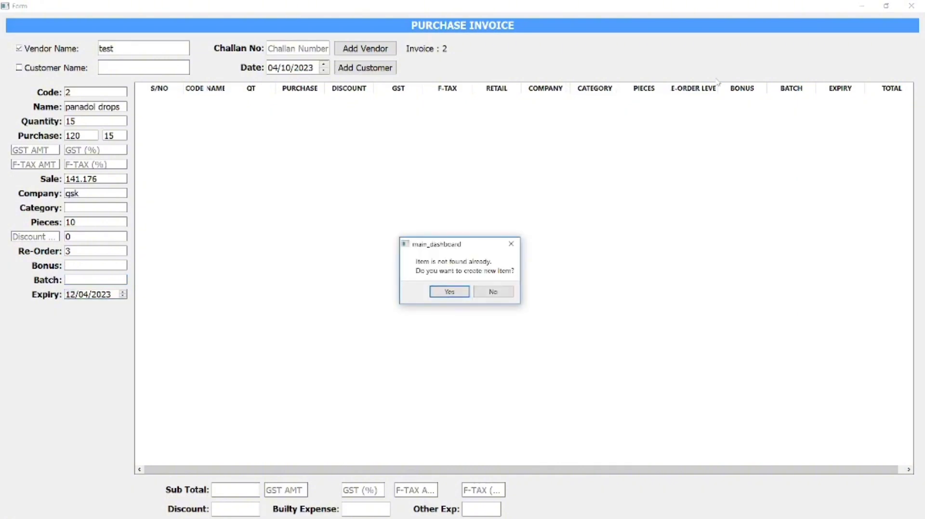
click(450, 292)
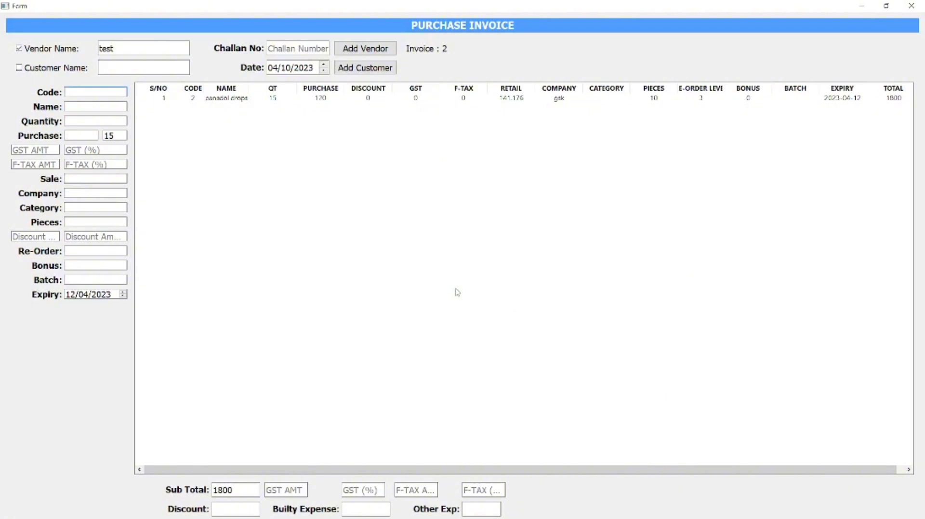
Enter another new product line with code 3 and the name disprin tab.
text(3)
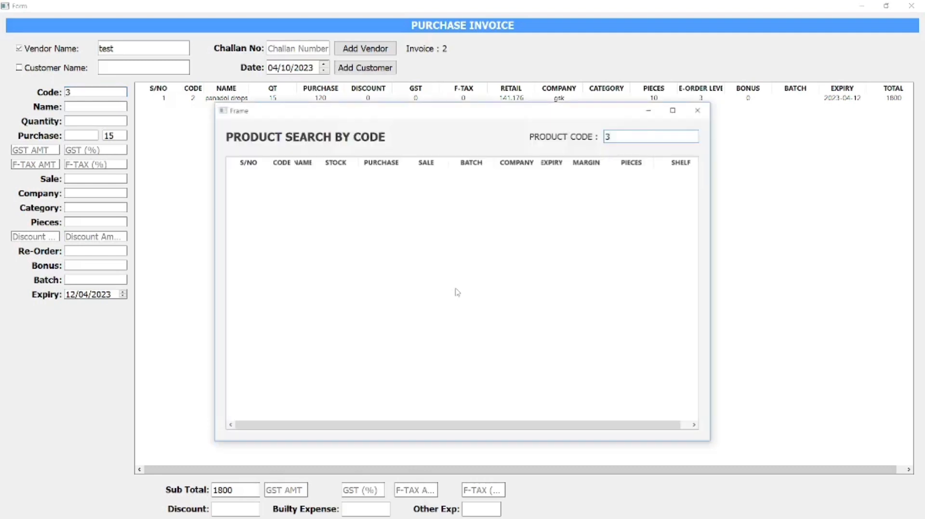
key(Escape)
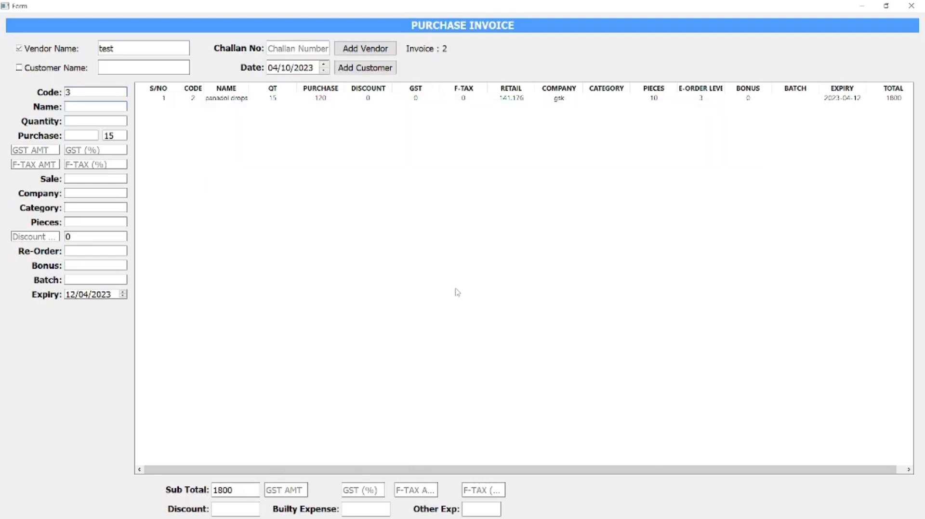
text(dis)
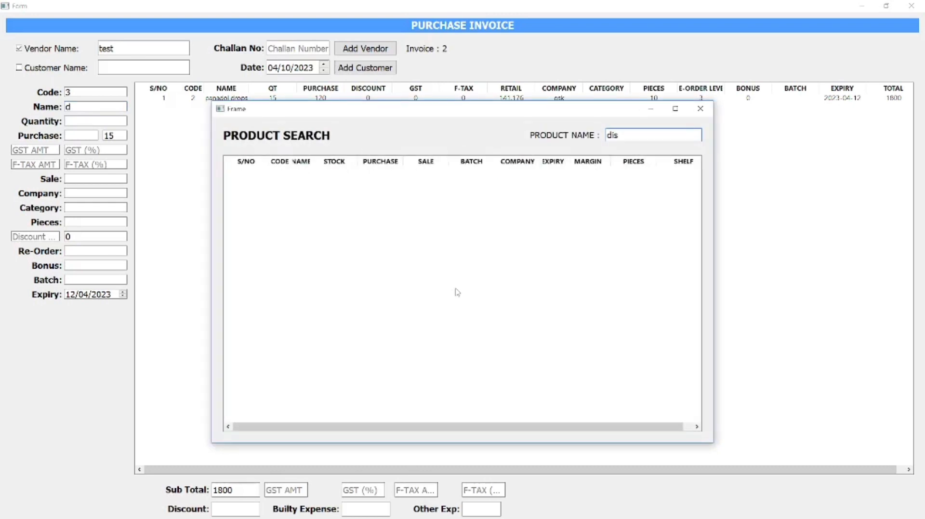
text(prin tab)
key(Return)
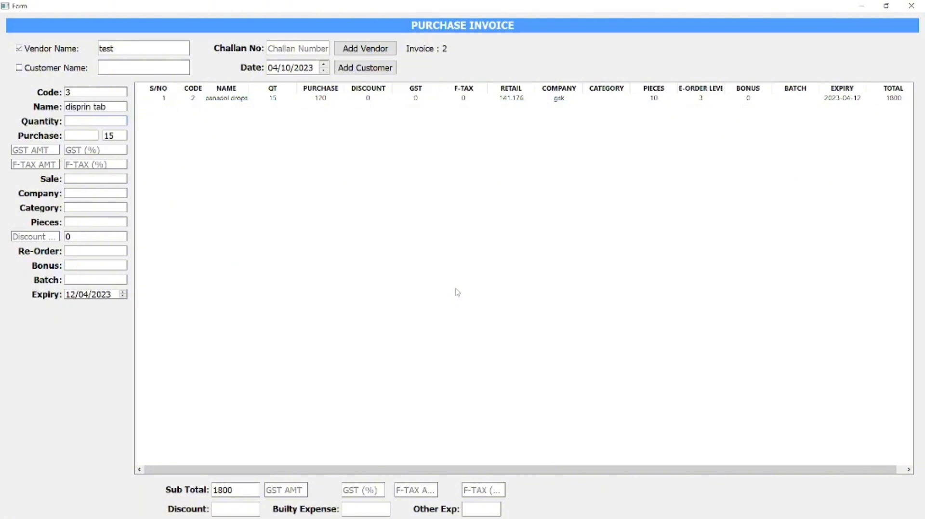
Set disprin tab to quantity 15, purchase price 550 and 14.5 percent margin, and choose gsk as its company.
text(15)
key(Tab)
text(550)
key(Tab)
text(14.5)
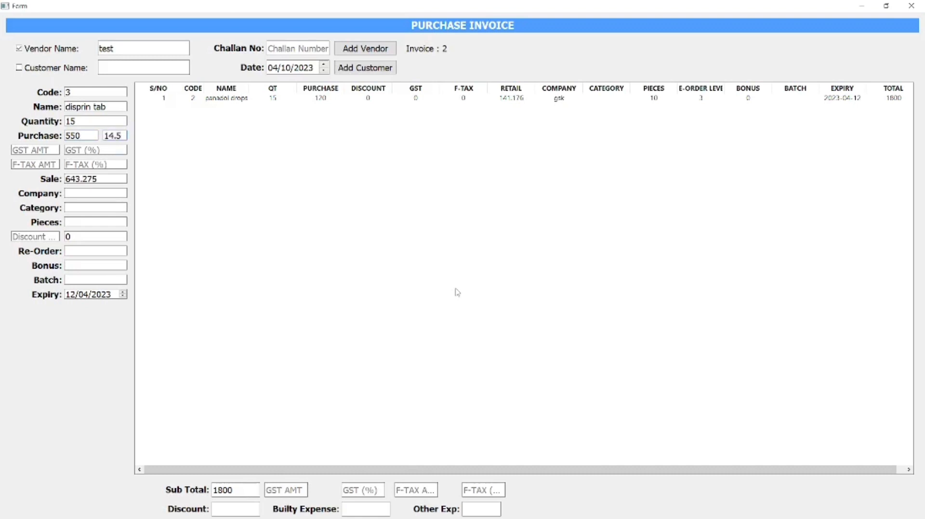
key(Tab)
key(Tab)
text(gs)
key(Down)
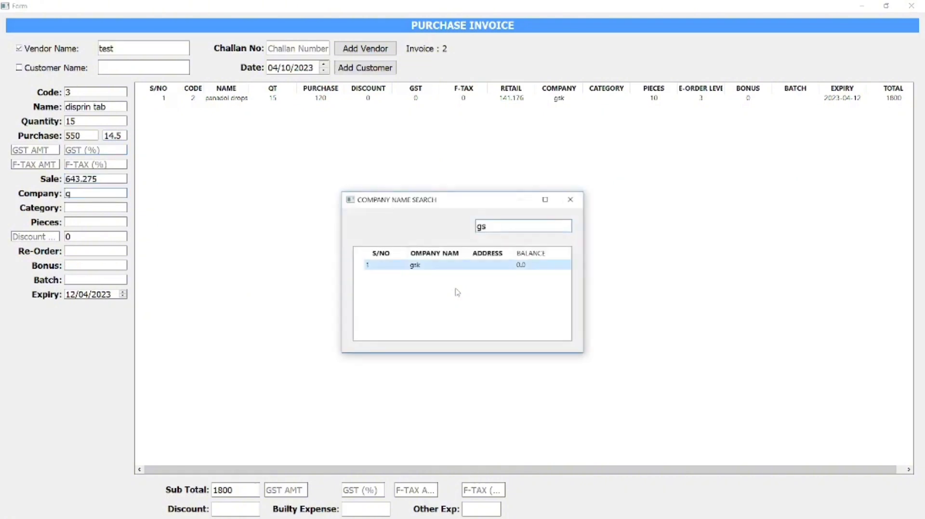
key(Return)
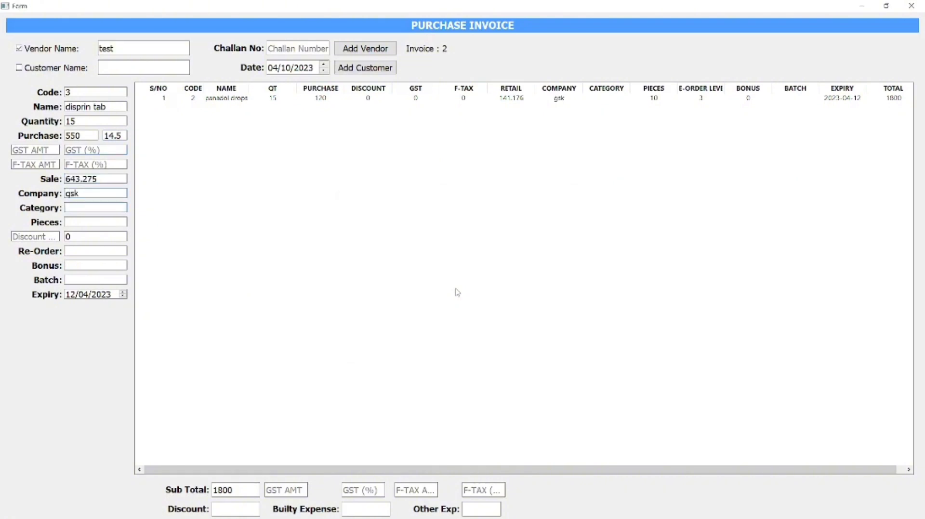
Set 200 pieces and re-order level 5 for disprin tab, and add it to the invoice as a new item.
key(Tab)
text(200)
key(Tab)
key(Tab)
text(5)
key(Tab)
key(Tab)
key(Return)
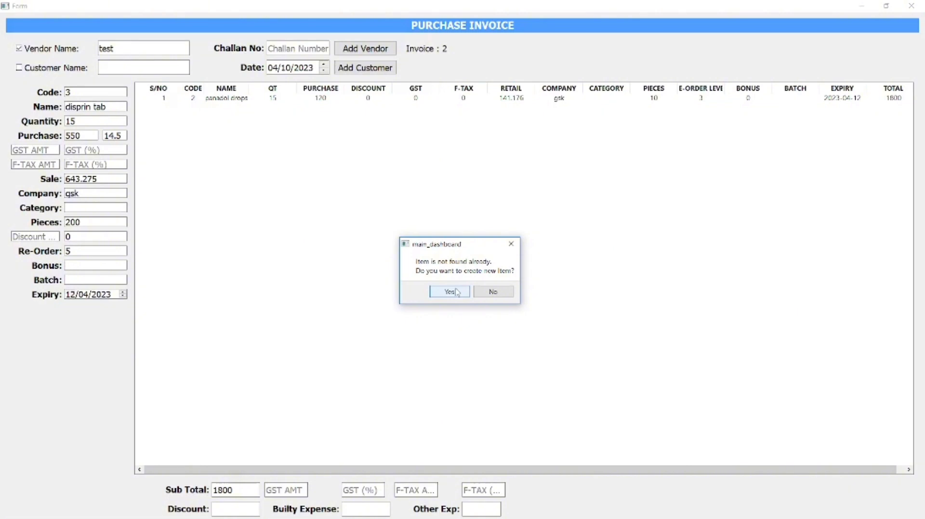
click(450, 292)
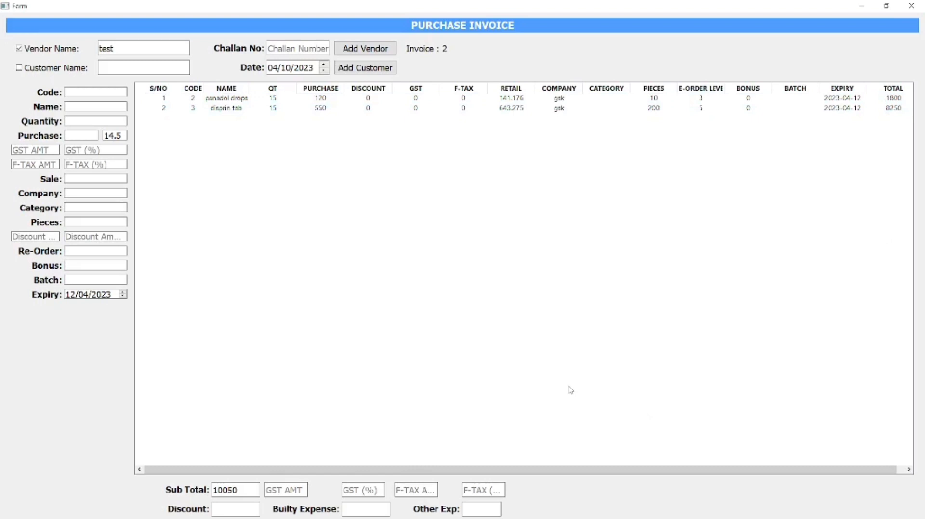
Load the disprin tab line back into the entry fields for editing and add it to the invoice again.
click(215, 110)
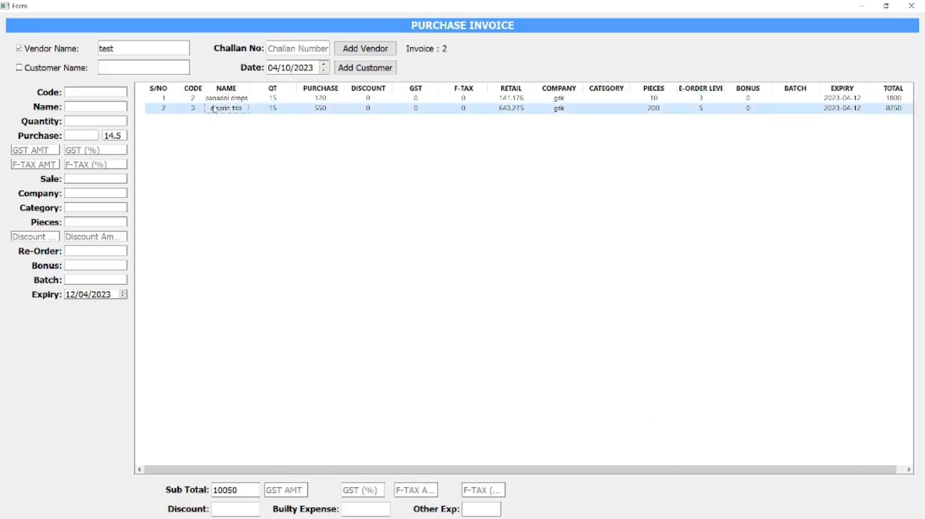
double_click(214, 109)
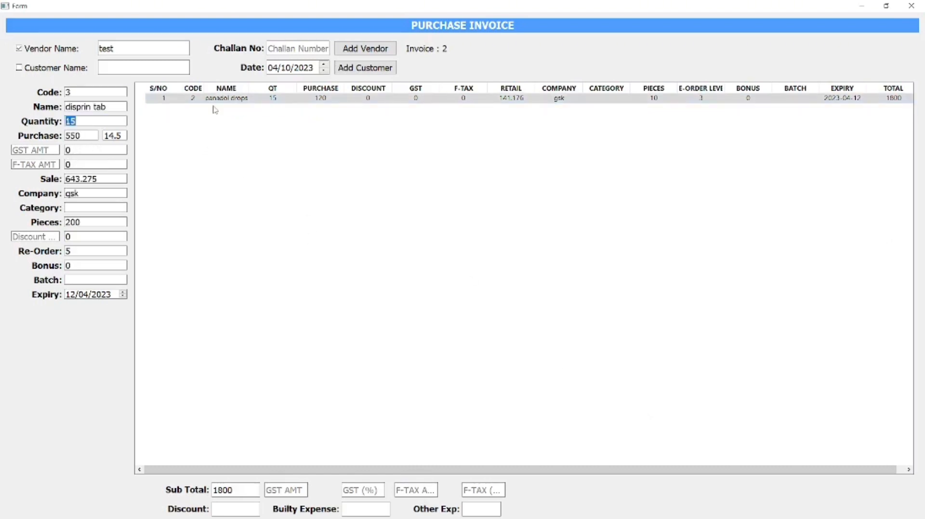
click(99, 281)
key(Return)
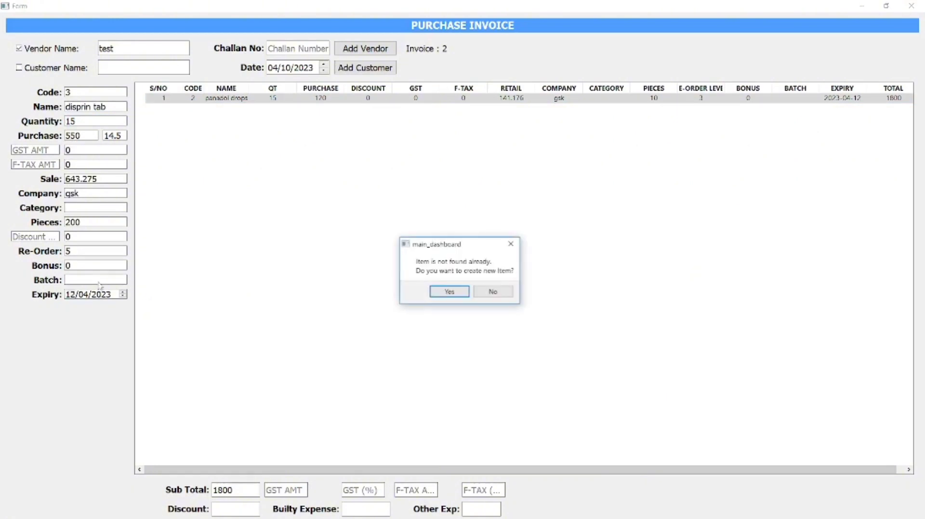
key(Return)
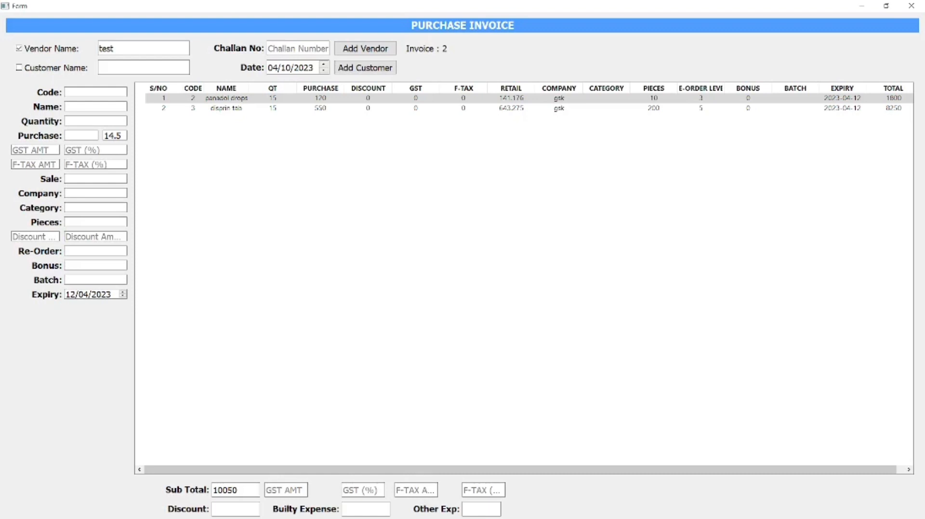
Save the purchase invoice with panadol drops and disprin tab, and close the purchase form.
key(ctrl+s)
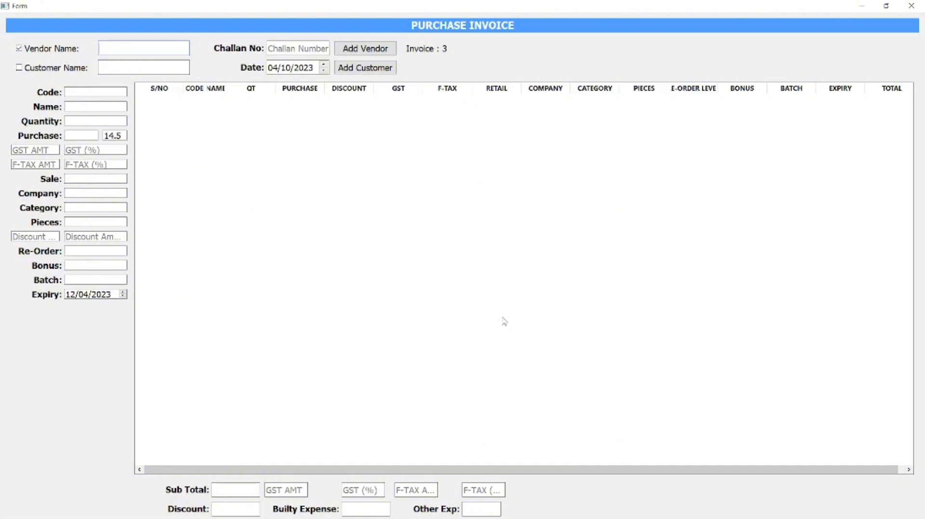
key(alt+F4)
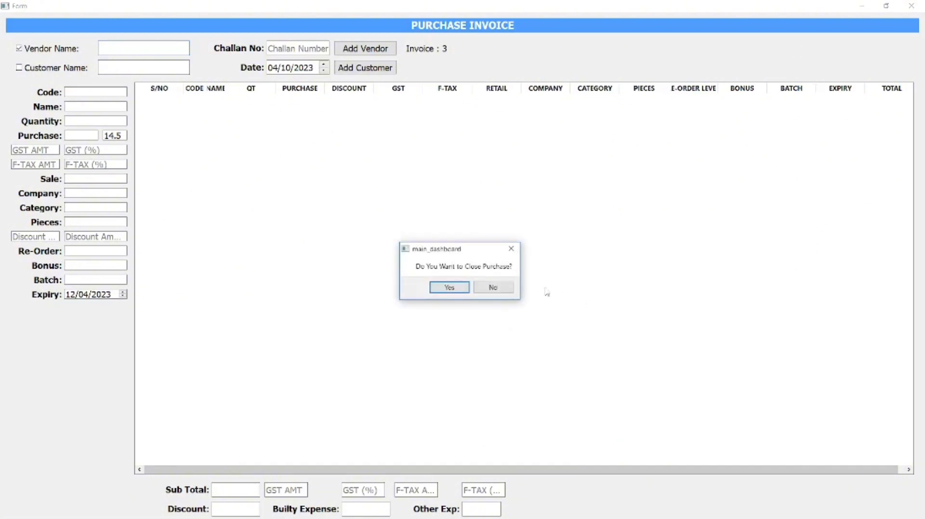
click(458, 288)
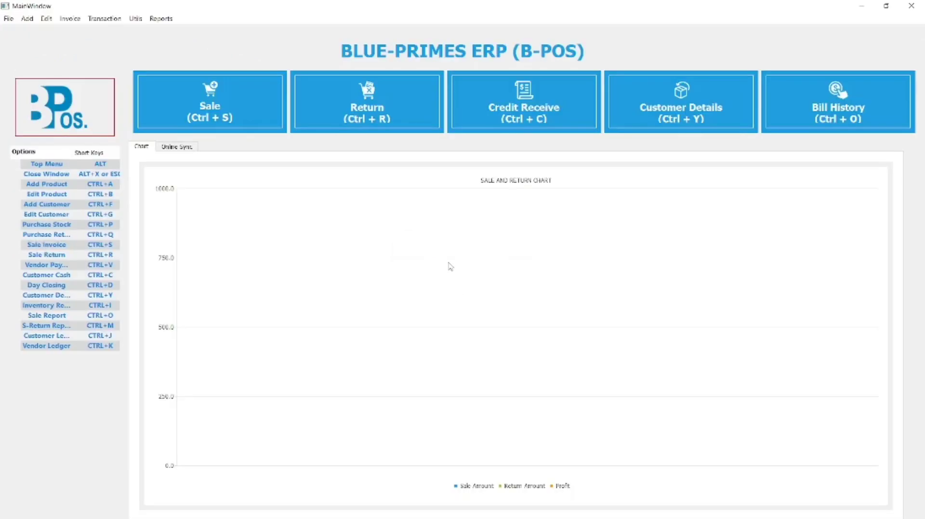
Check the stock of the purchased products in the inventory report and close the report.
click(168, 21)
mouse_move(182, 109)
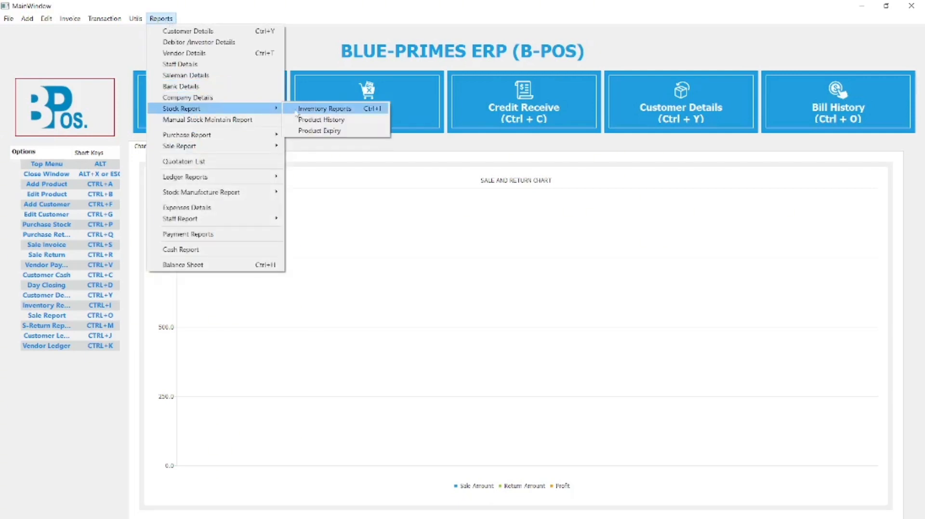
click(318, 109)
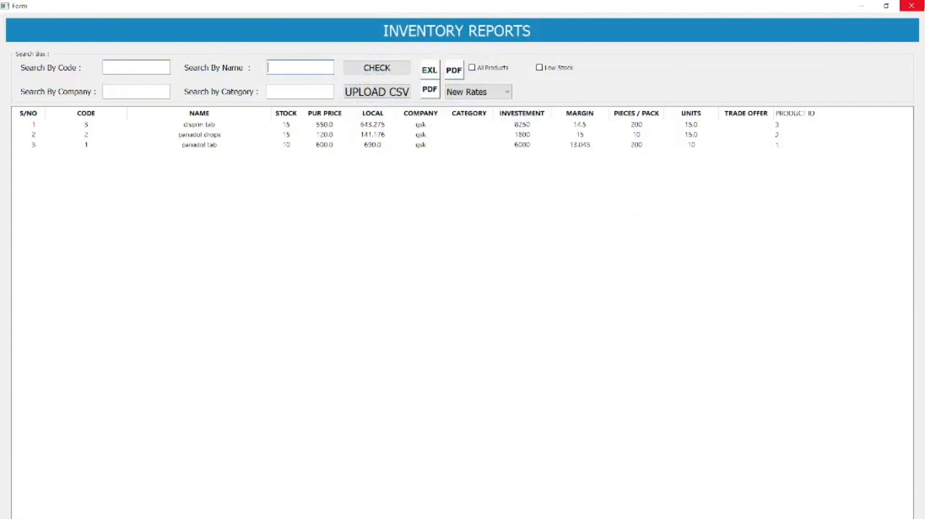
click(911, 6)
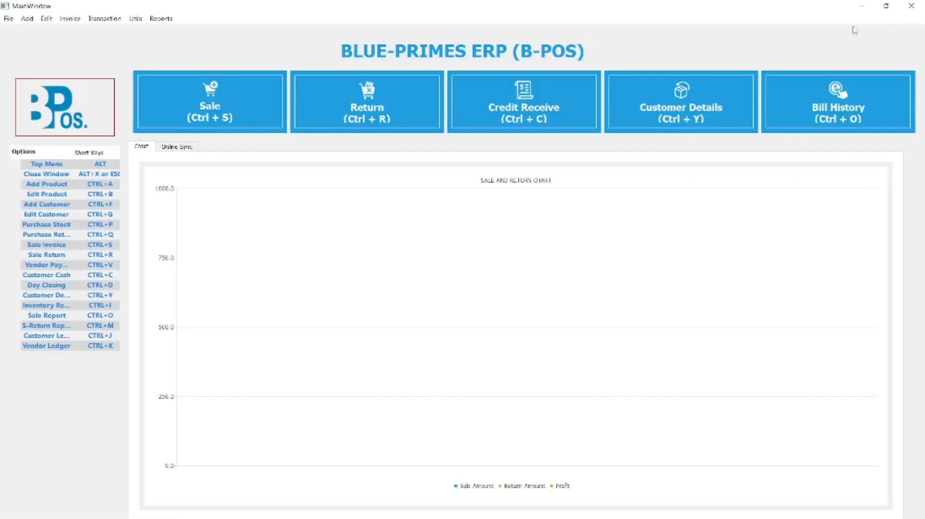
key(ctrl+i)
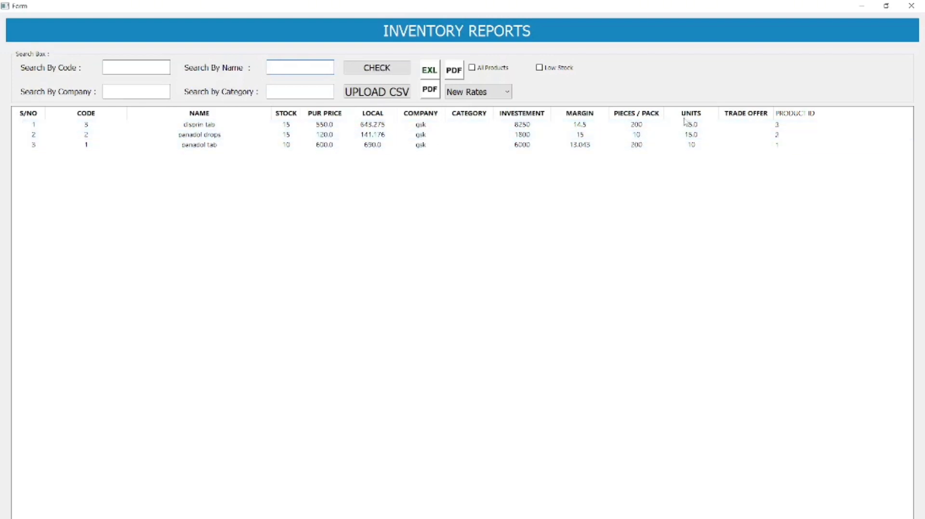
key(Escape)
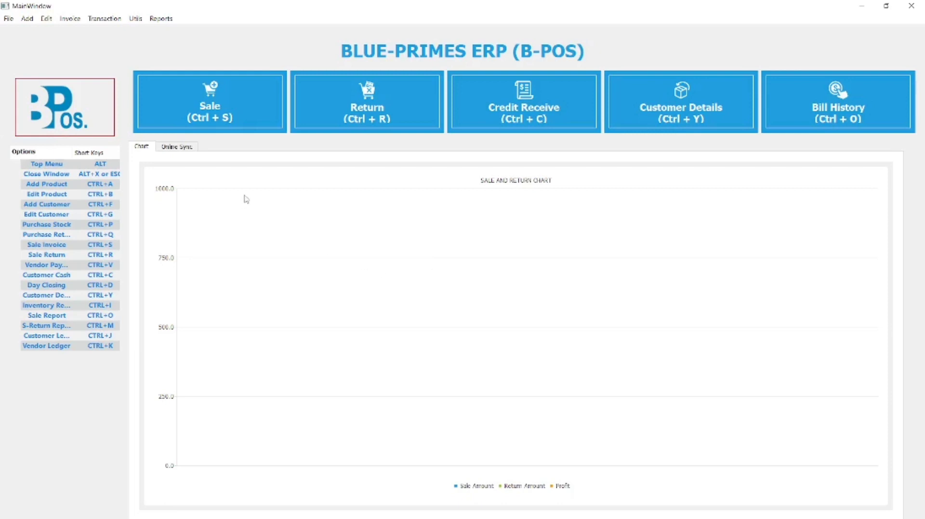
Open a new sale invoice and search the products for "pan tab" to pick Panadol Tab as the item.
click(207, 109)
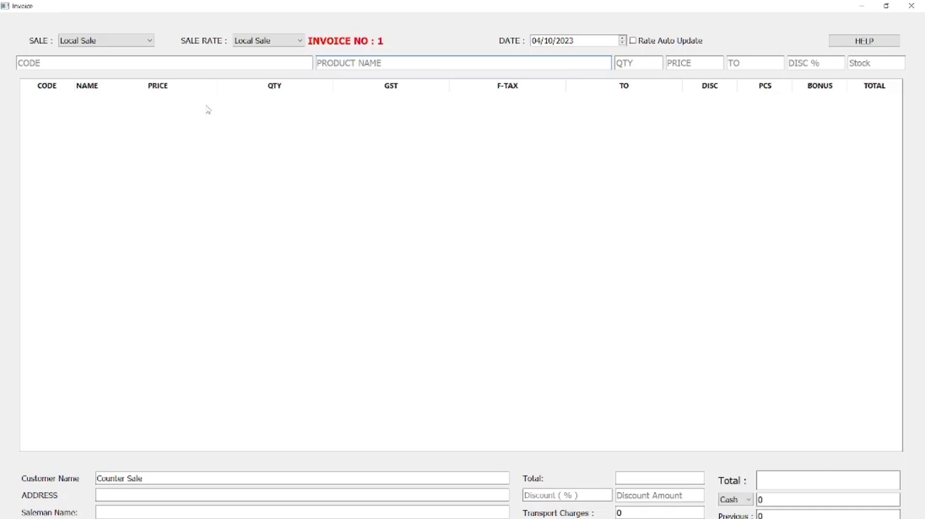
text(pan)
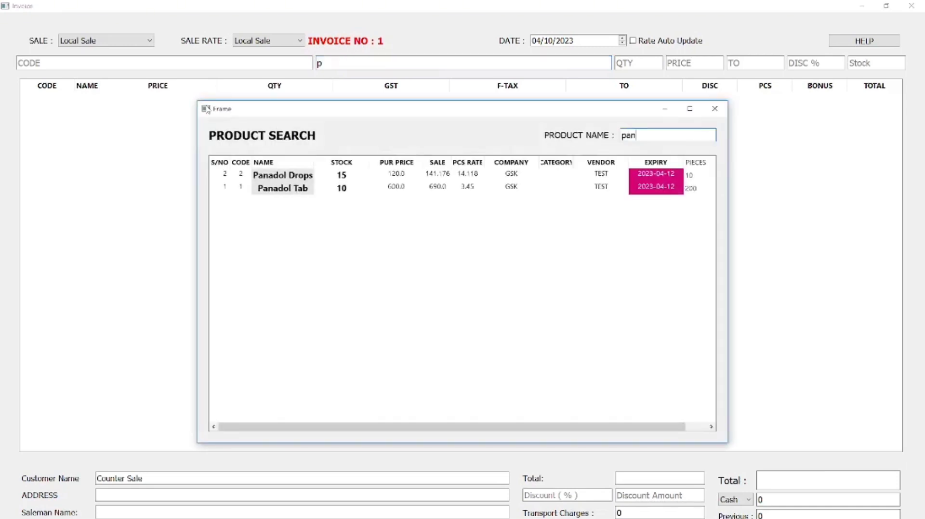
text( do)
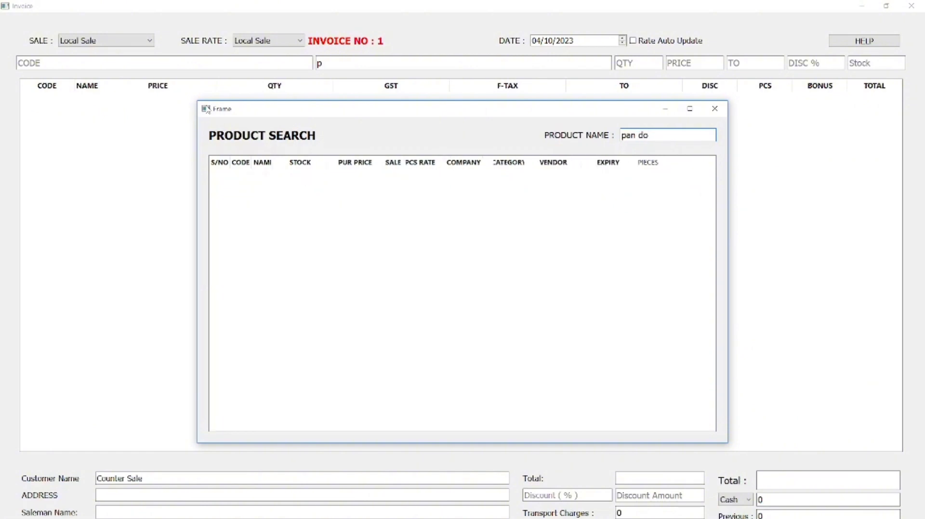
key(BackSpace)
key(BackSpace)
key(BackSpace)
text(tab)
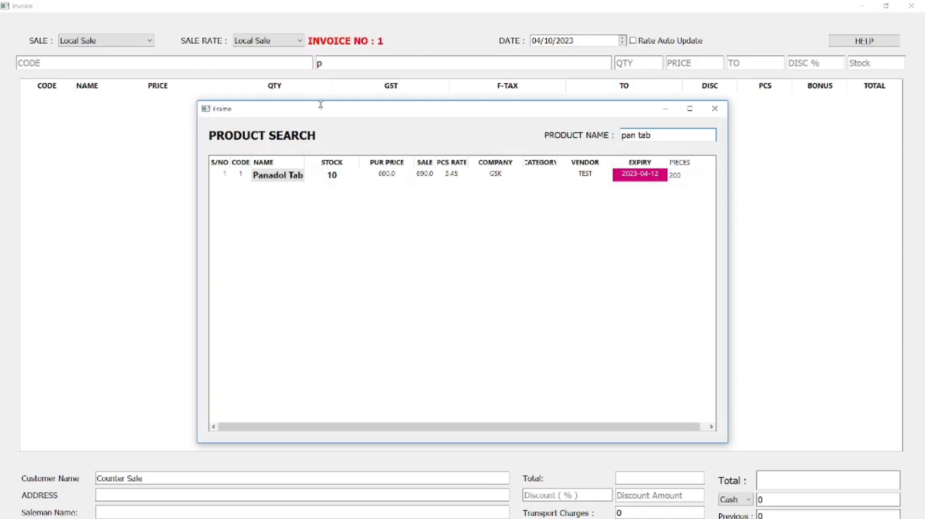
drag(654, 136, 621, 137)
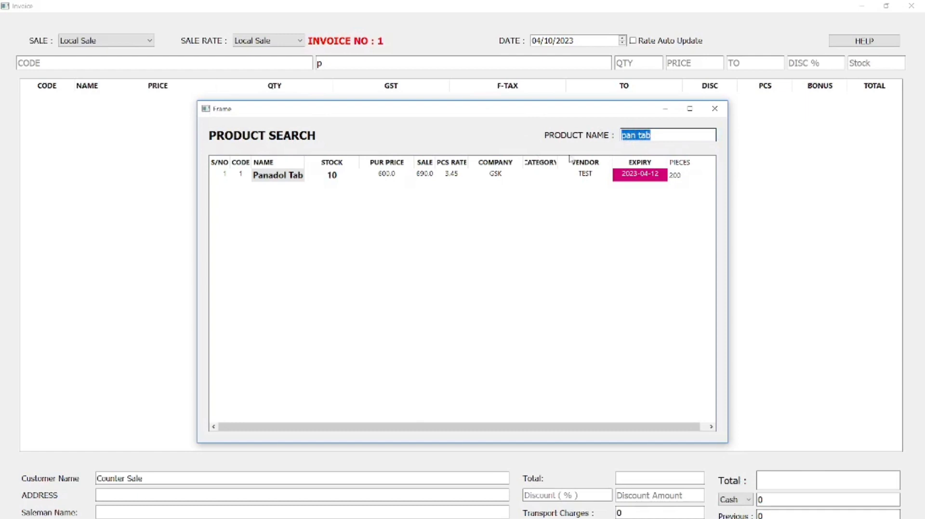
click(289, 178)
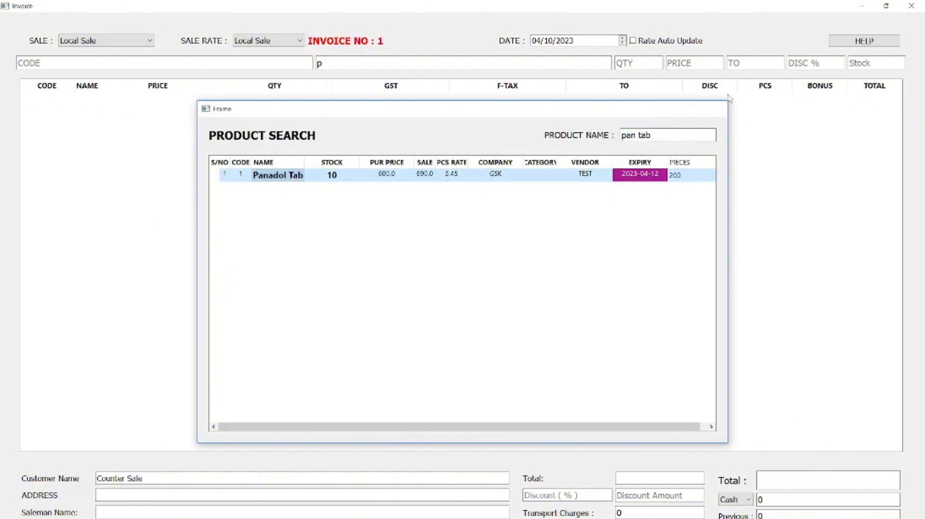
key(Return)
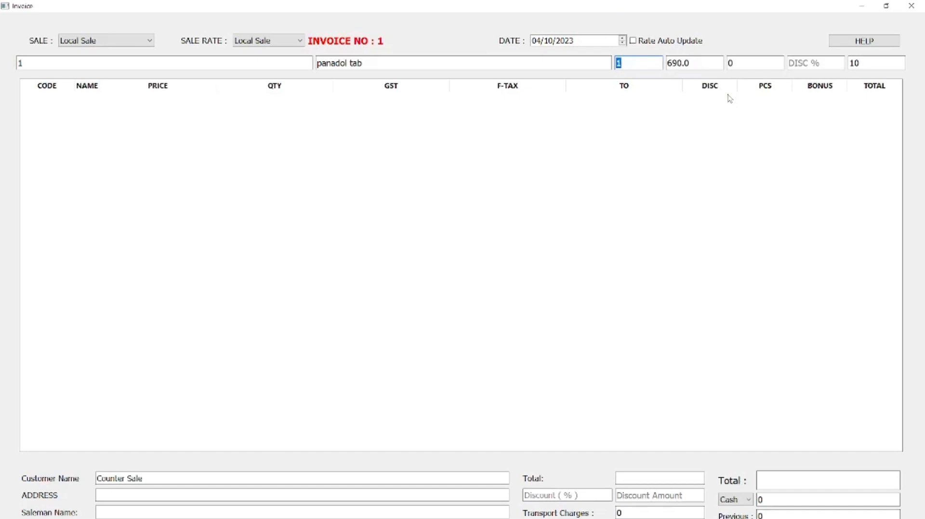
Add panadol tab to the sale invoice with quantity 1, check the total and save the invoice.
text(1)
key(Return)
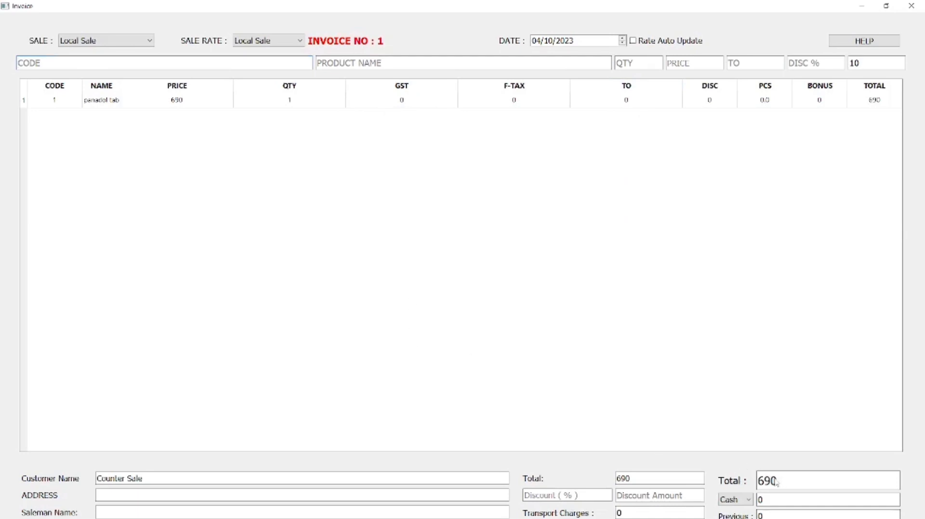
drag(778, 481, 759, 481)
click(728, 400)
click(569, 501)
key(ctrl+s)
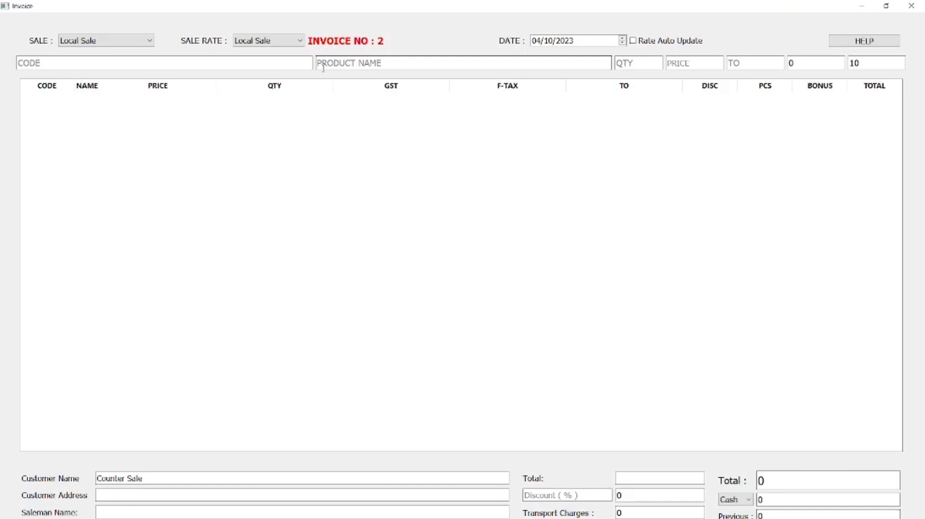
Make a counter sale invoice for 5 loose pieces of panadol tab with quantity .5, and save it.
text(pan)
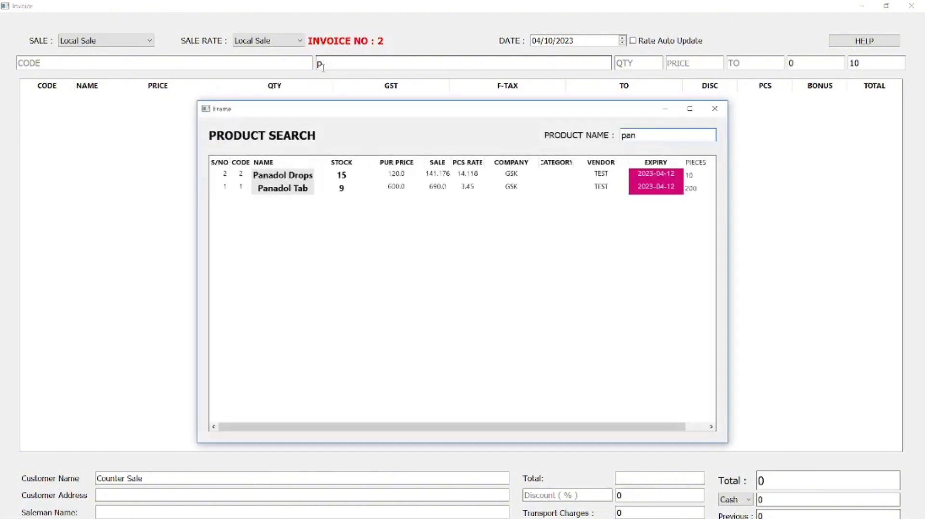
key(Down)
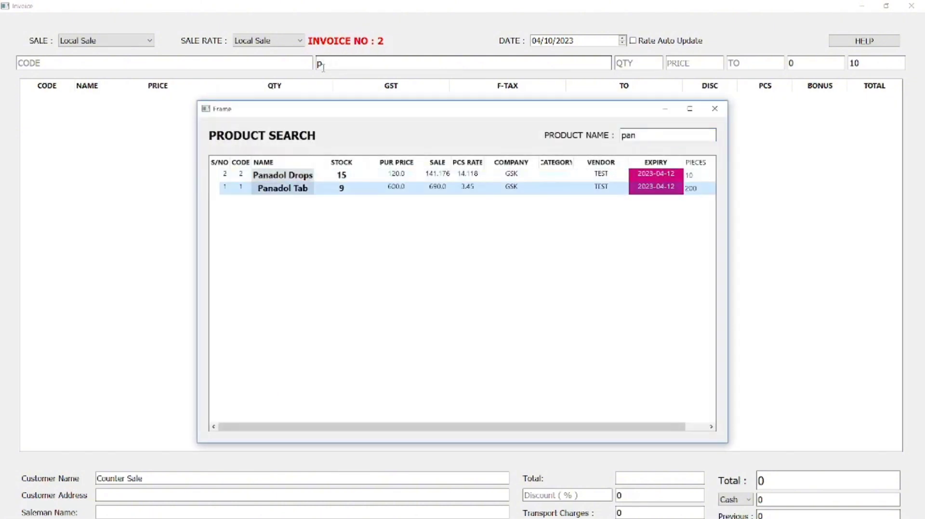
key(Return)
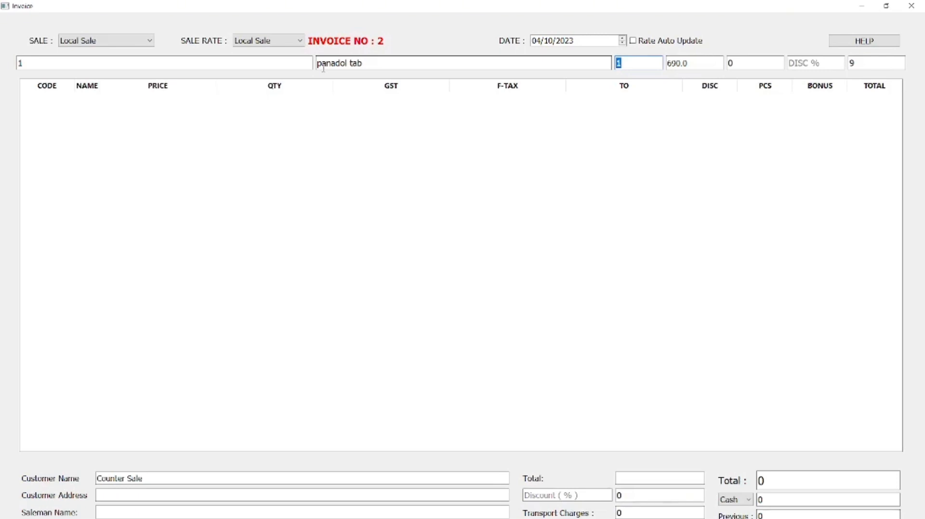
text(.5)
key(Return)
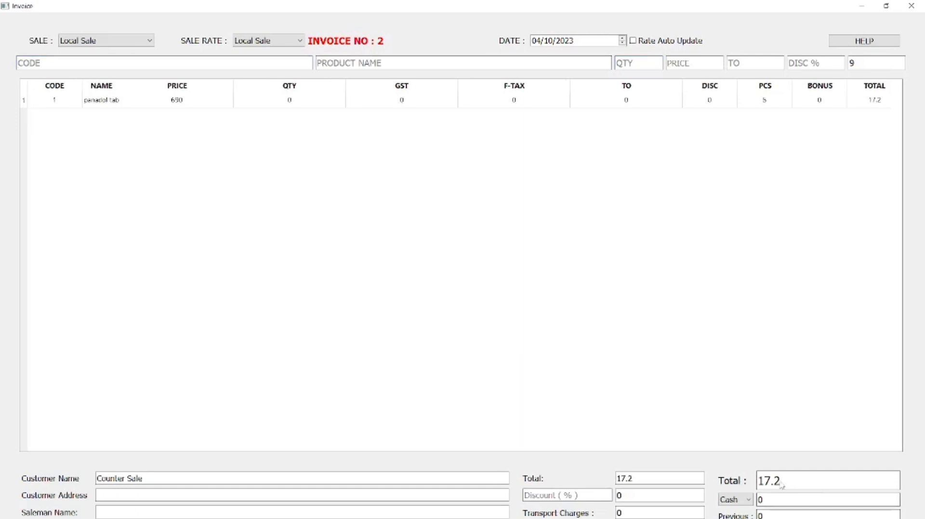
drag(782, 486, 758, 485)
key(Return)
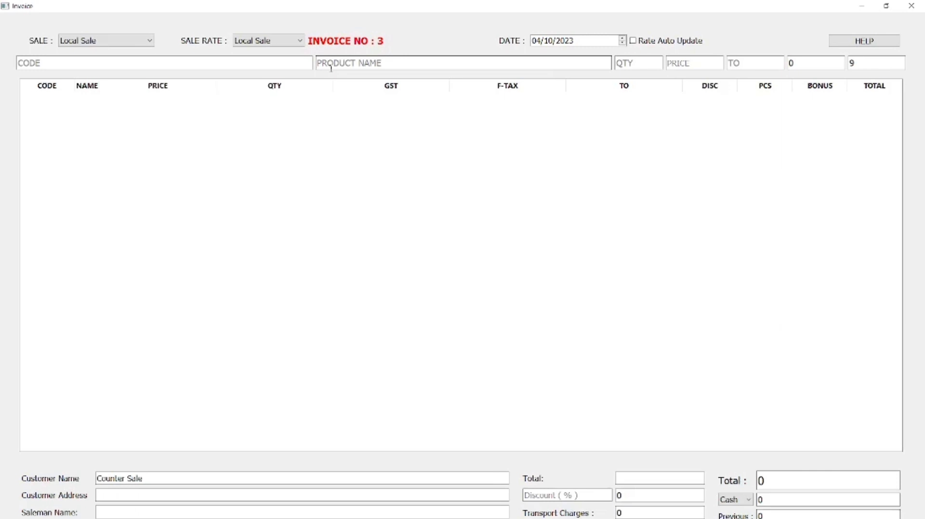
Make a counter sale invoice for panadol drops with quantity 2, and save it.
text(pana)
key(Down)
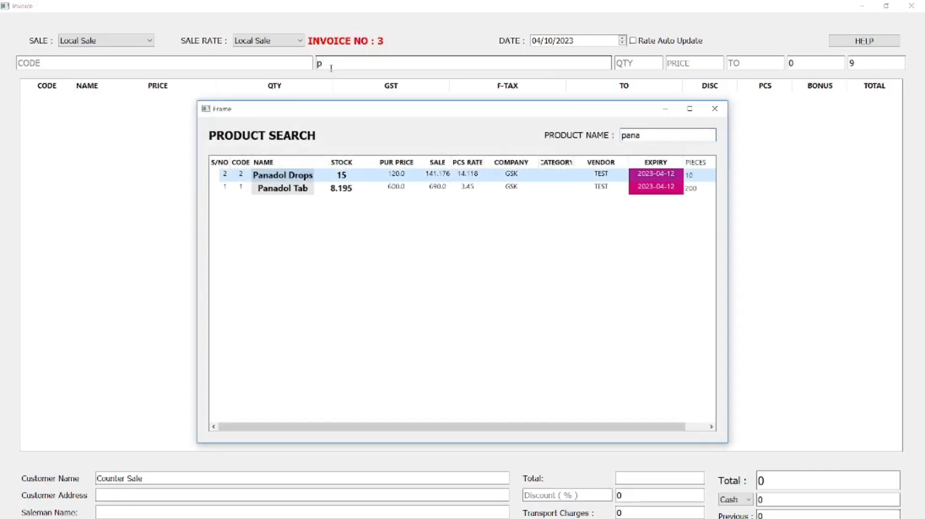
key(Return)
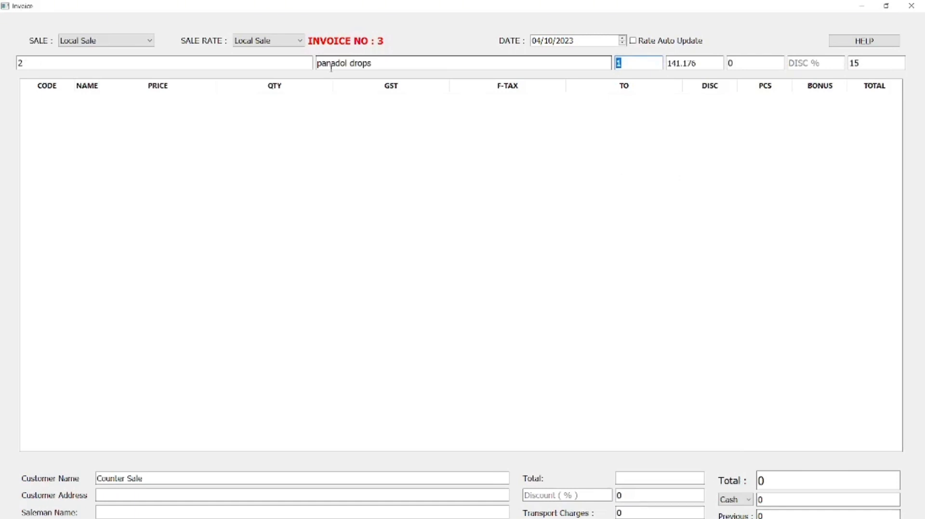
text(2)
key(Return)
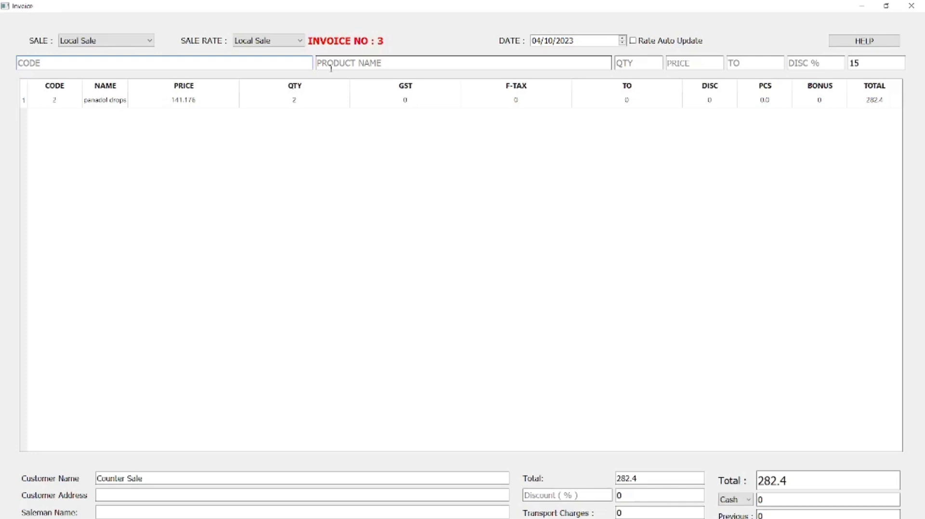
key(ctrl+s)
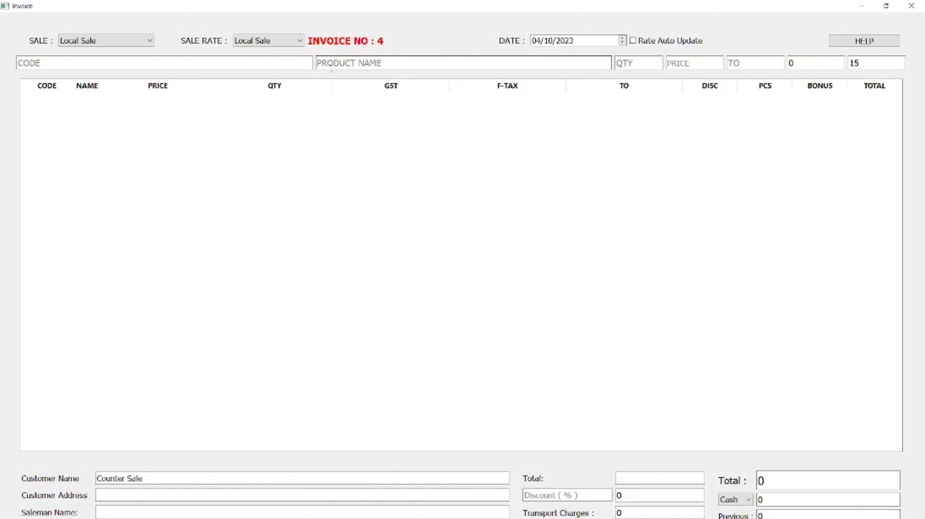
Make a counter sale invoice for 2 loose pieces of panadol drops with quantity .2, save it and close the invoice form.
text(pana)
key(Return)
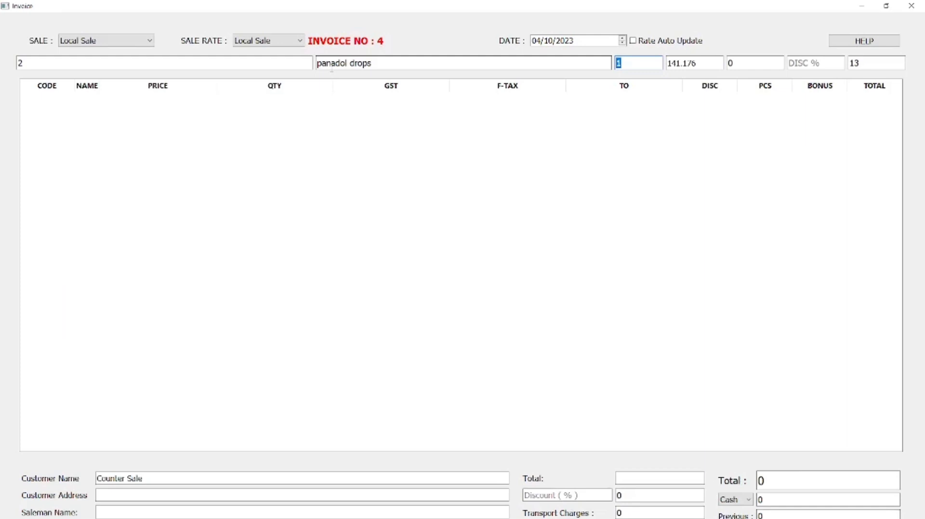
text(.2)
key(Return)
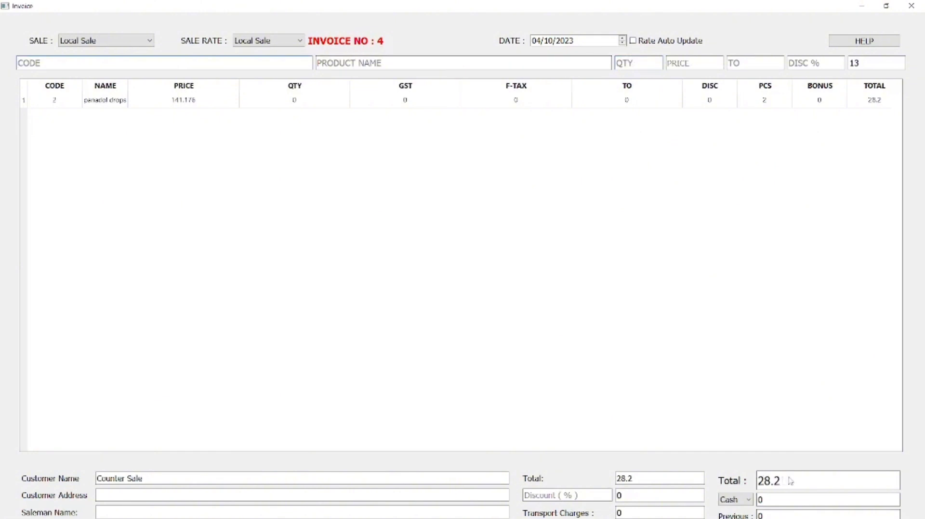
drag(787, 481, 759, 481)
key(Return)
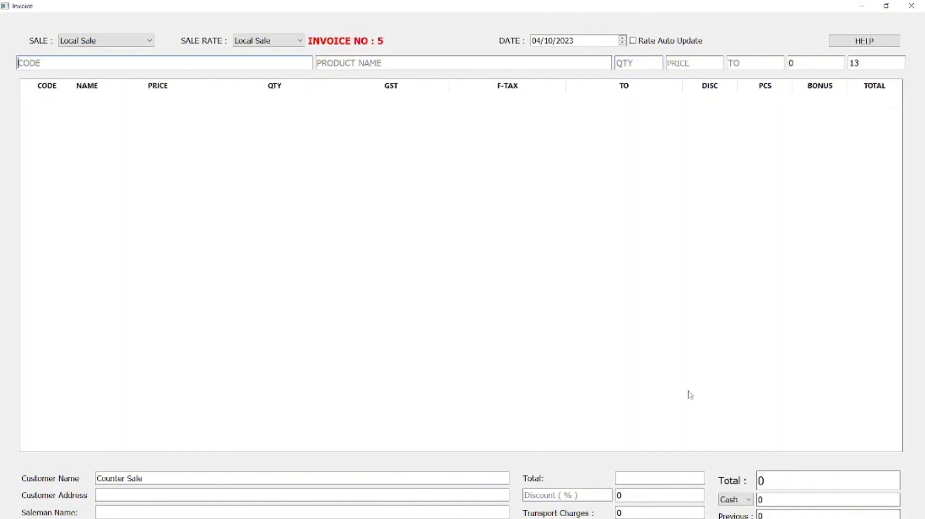
click(915, 4)
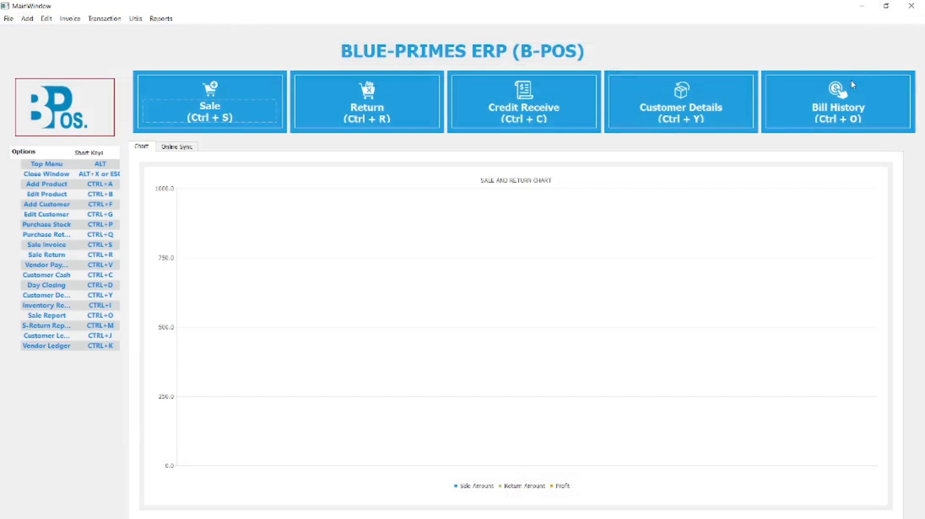
Review the details of bills 1 and 2 in the bill history, and close the sale report.
click(845, 109)
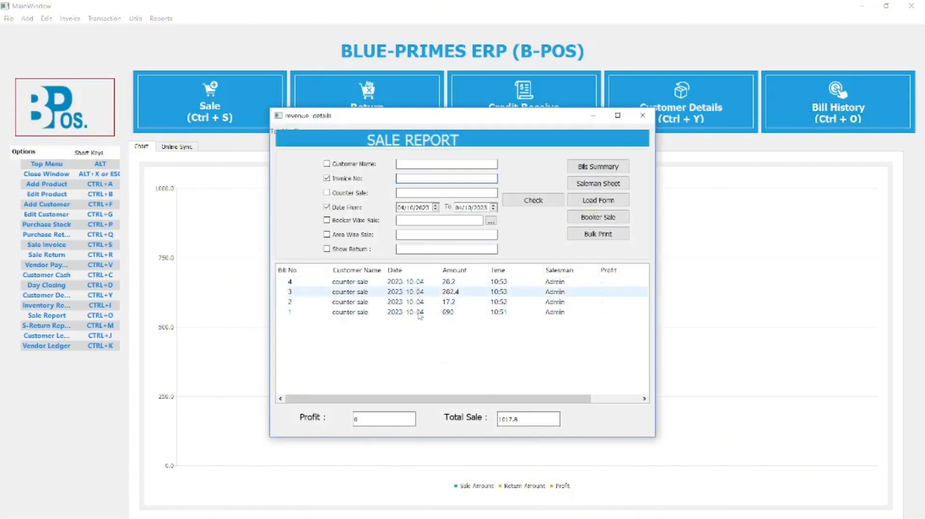
double_click(376, 313)
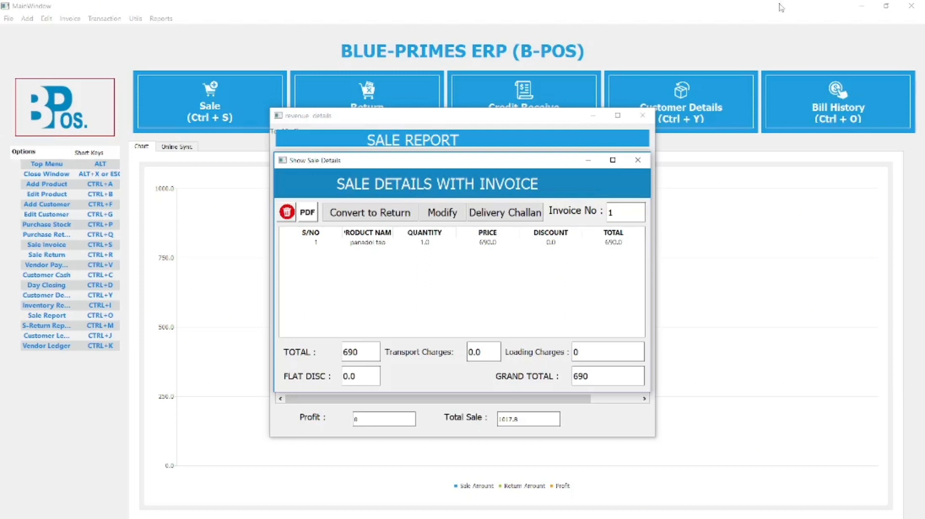
click(638, 162)
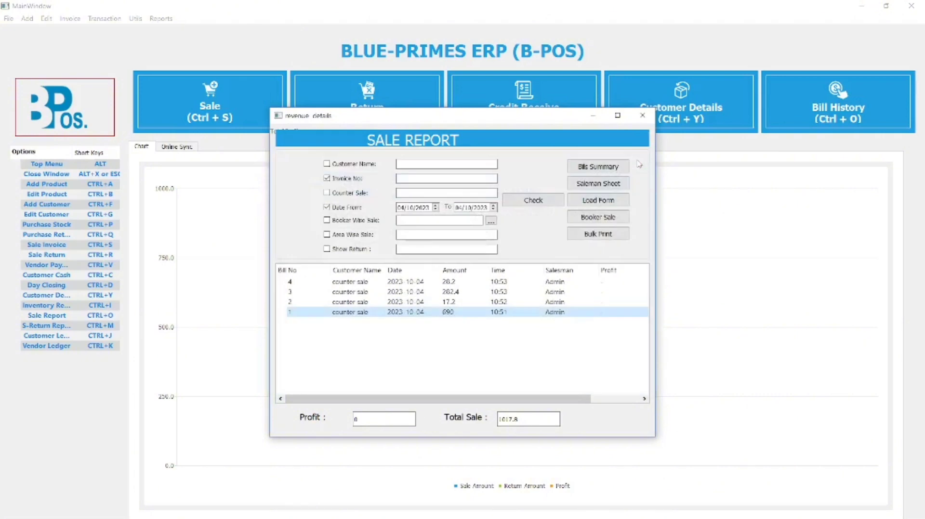
double_click(371, 303)
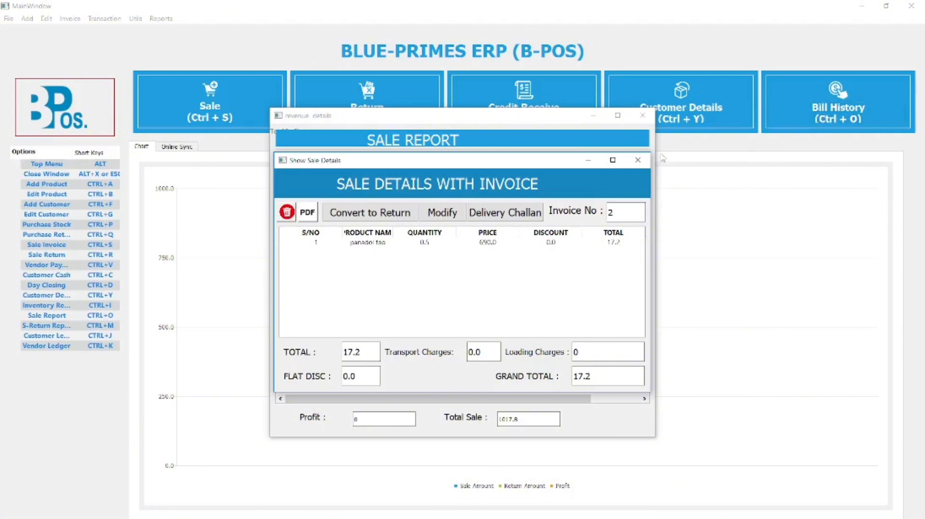
click(637, 161)
click(643, 115)
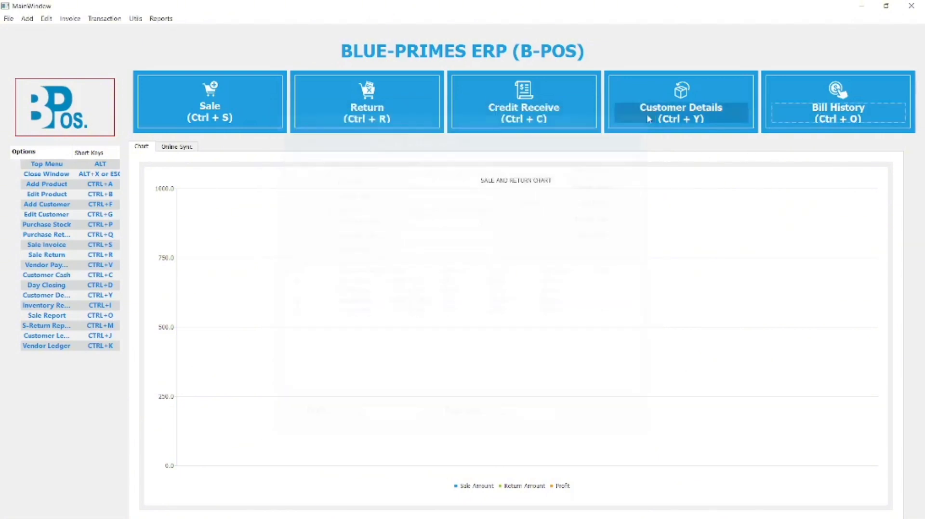
Check the remaining stock of the sold products in the inventory report and close the report.
click(162, 18)
mouse_move(232, 110)
click(298, 112)
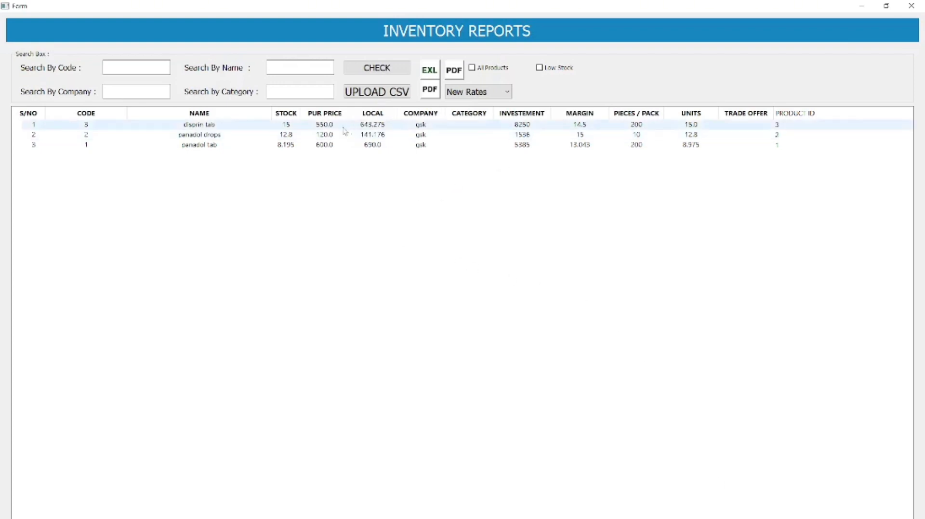
click(911, 5)
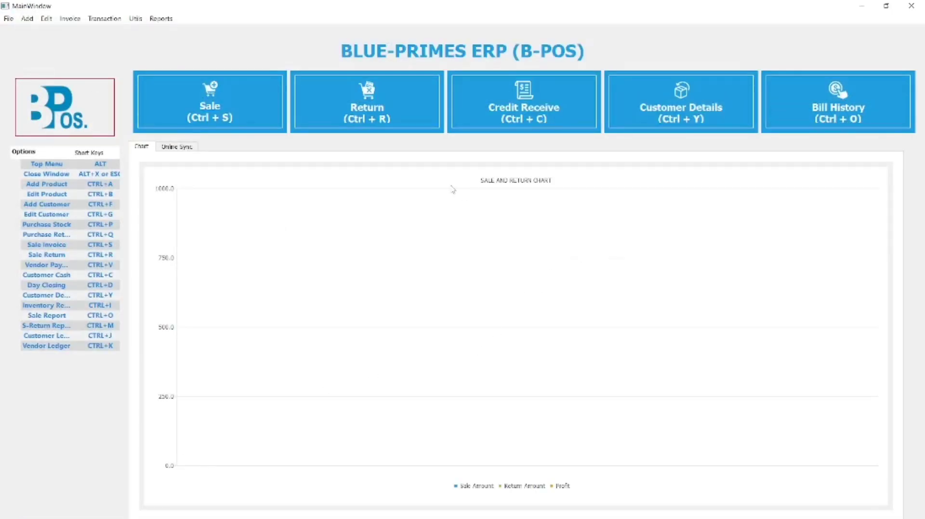
Generate the balance sheet for 04/10/2023 and check the profit, total sale and loss of the local sales.
click(166, 19)
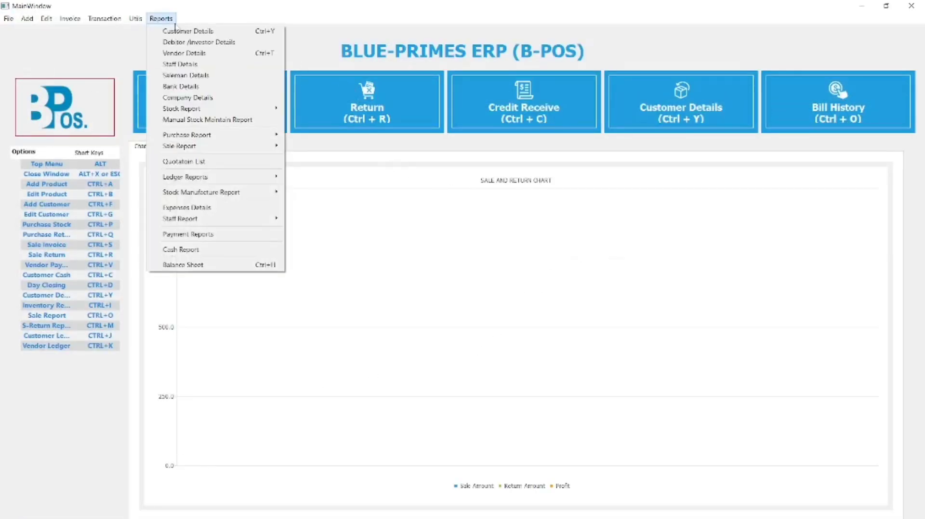
click(211, 265)
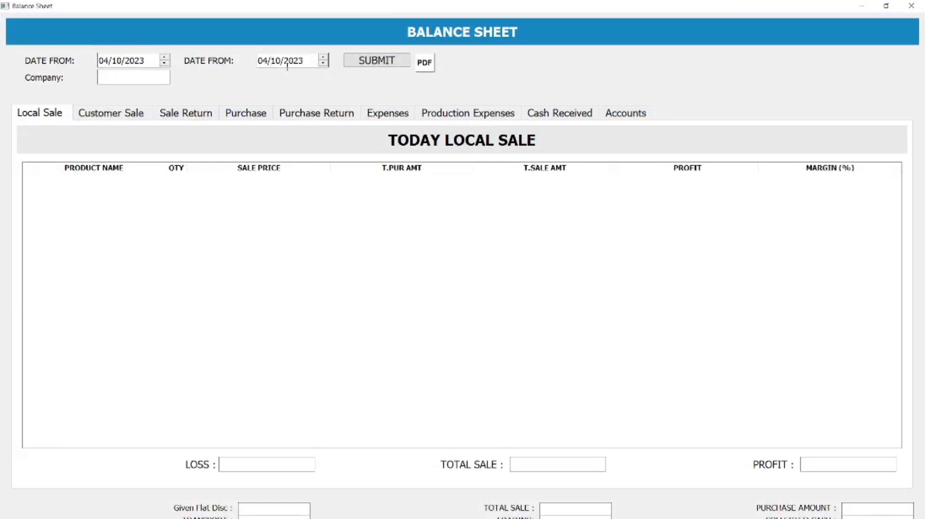
click(380, 66)
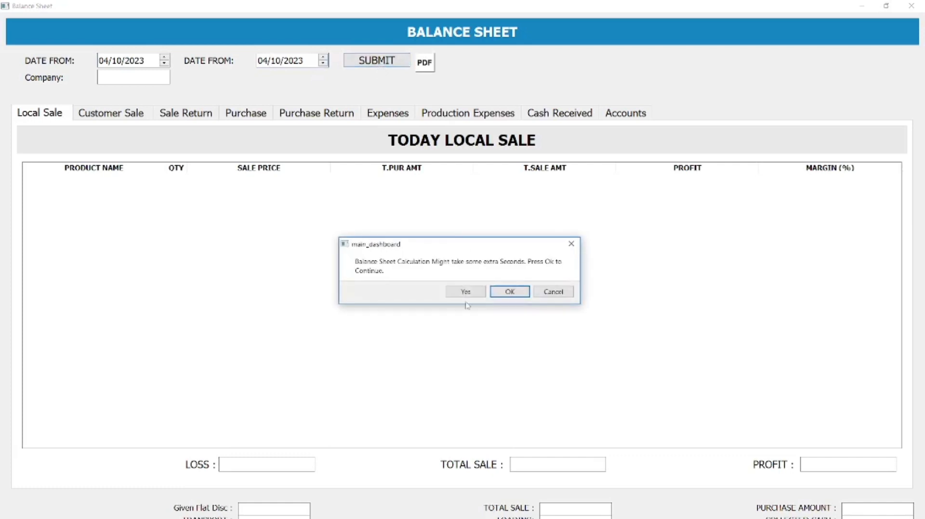
click(460, 295)
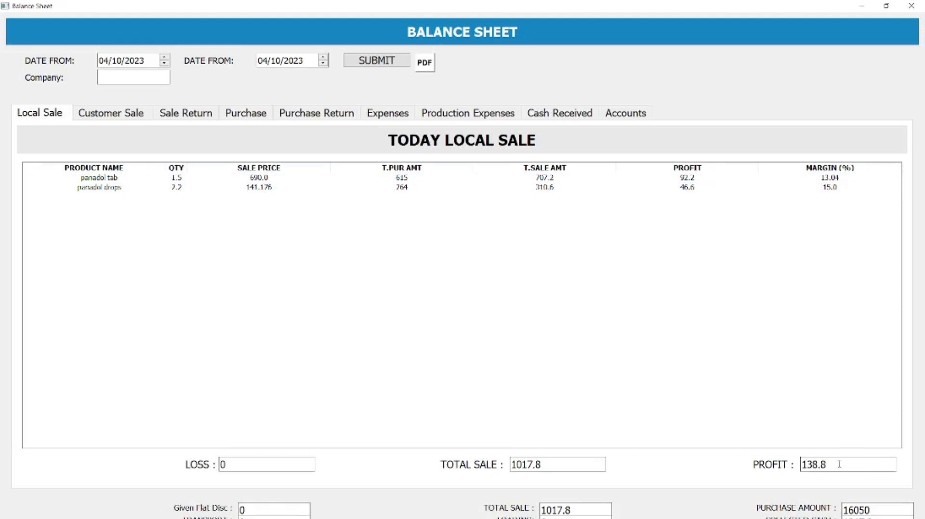
drag(828, 465, 796, 468)
drag(543, 466, 514, 472)
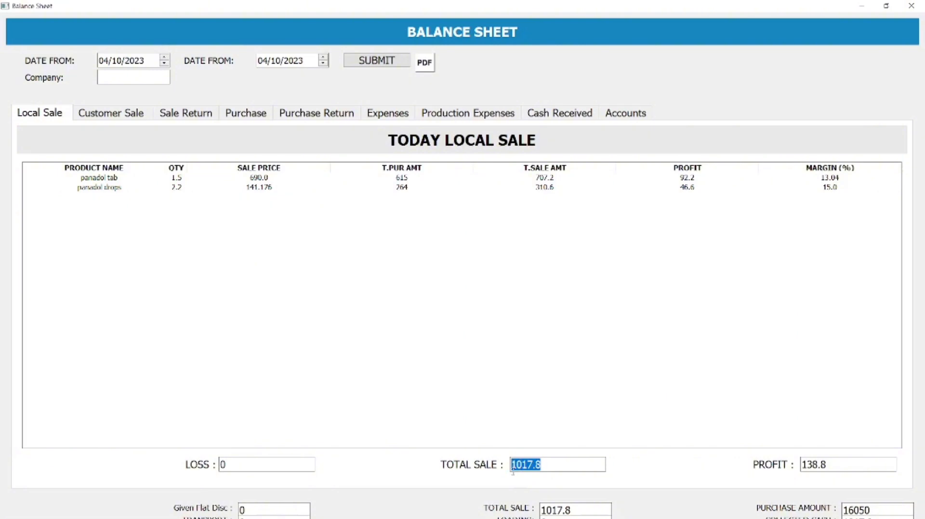
double_click(223, 465)
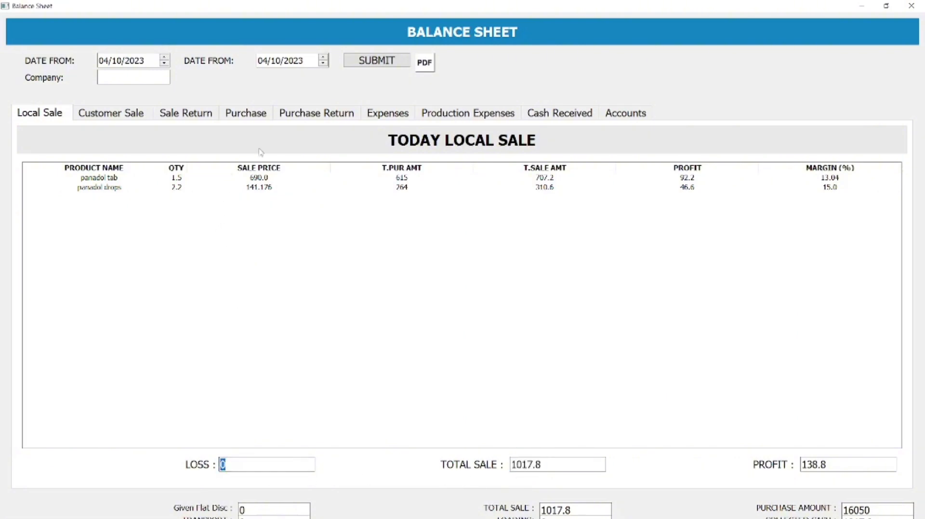
Review the purchase, expenses, sale return and local sale sections of the balance sheet, and close it.
click(315, 115)
click(232, 114)
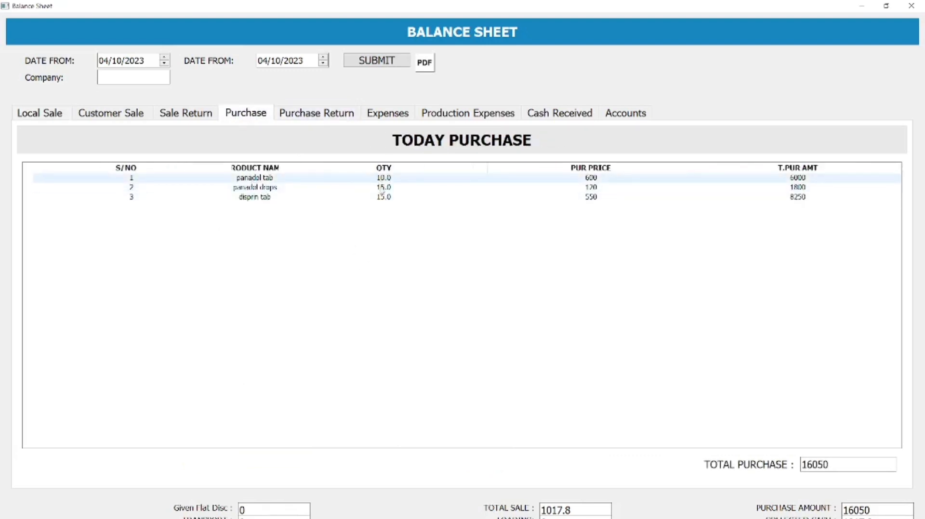
drag(836, 471, 798, 475)
click(779, 414)
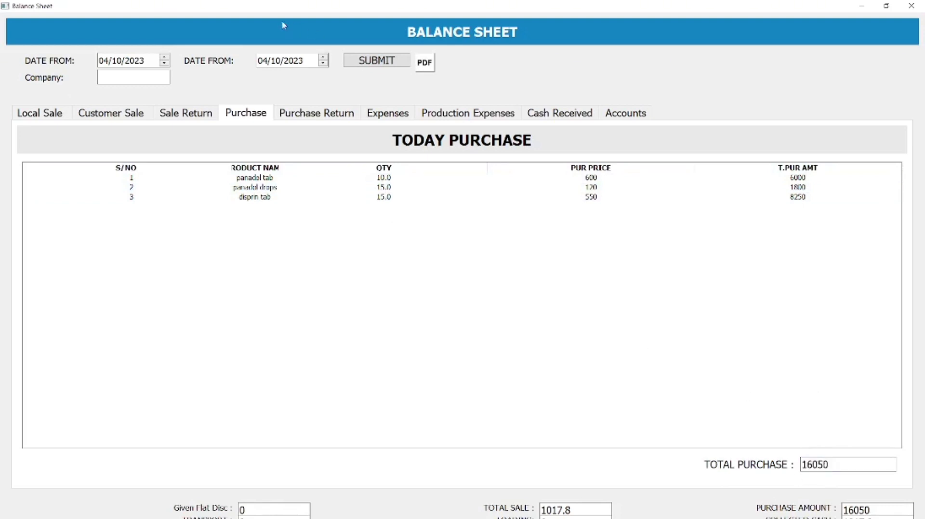
click(375, 115)
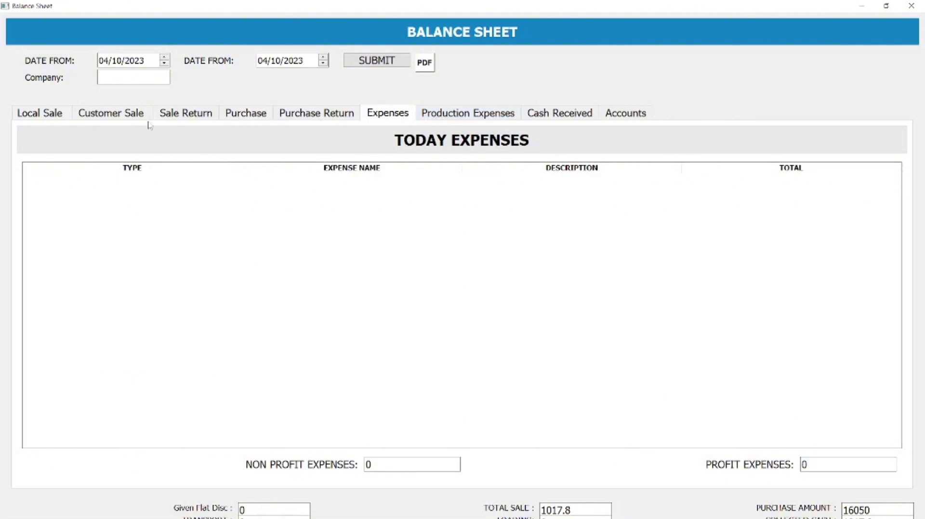
click(164, 120)
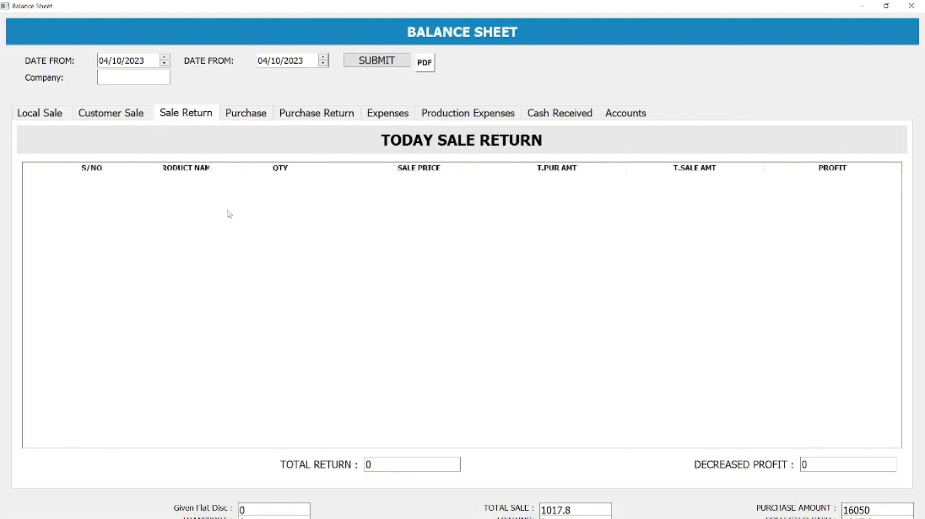
click(36, 116)
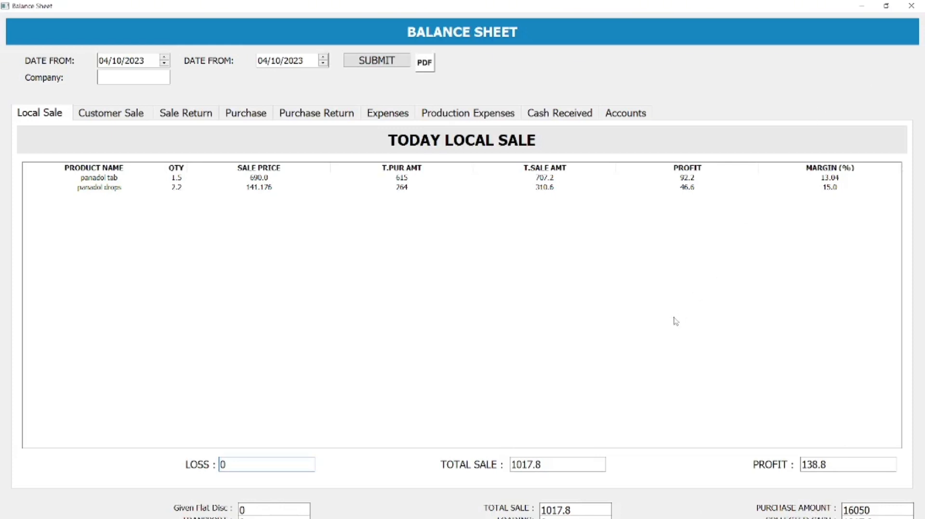
click(908, 10)
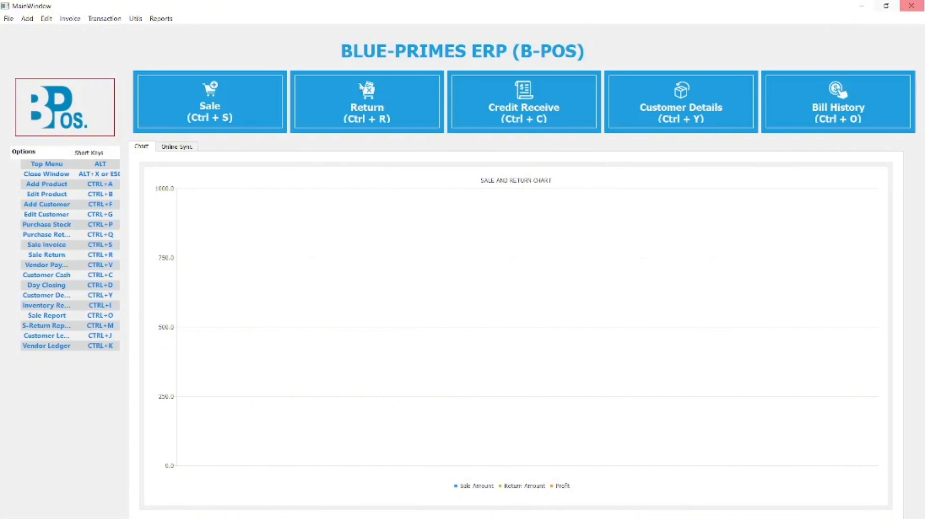
Generate the day closing report from 04/10/2023 to 04/10/2023.
click(136, 19)
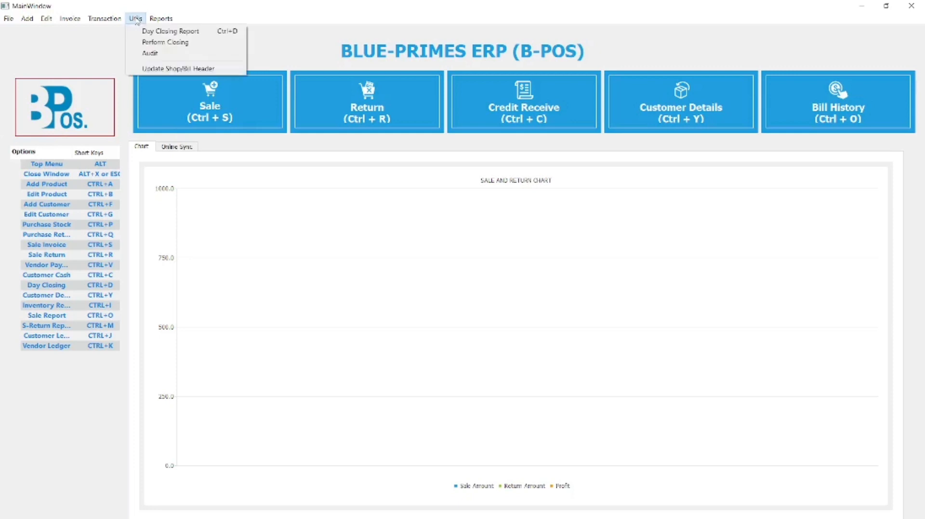
click(159, 31)
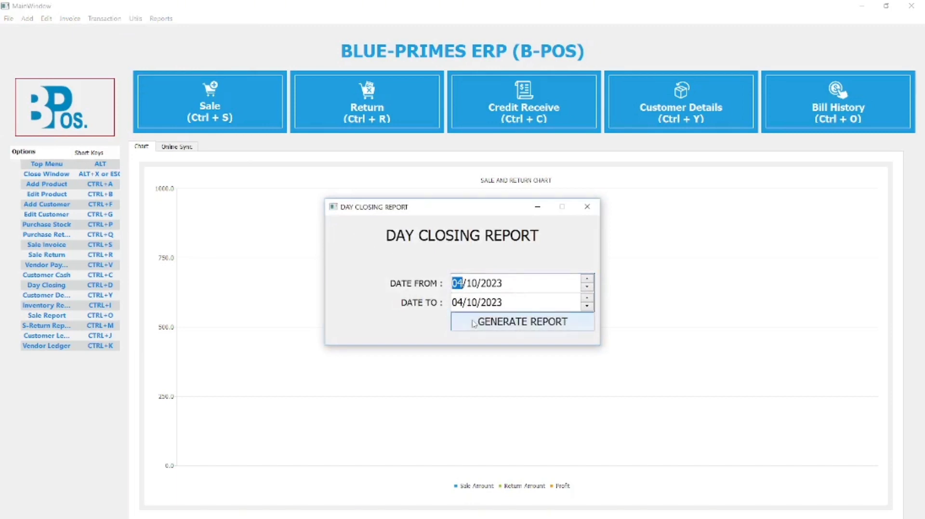
click(473, 324)
click(472, 322)
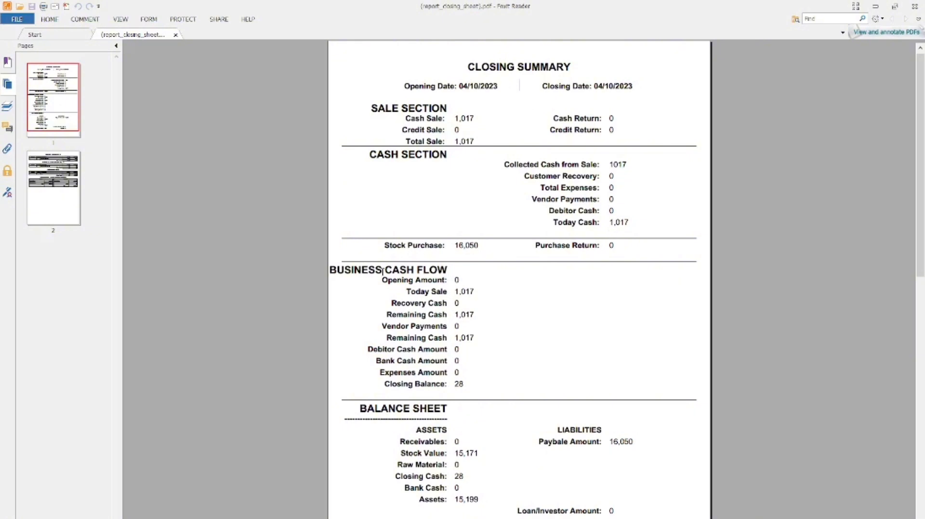
Review the cash flow, balance sheet and bill sections of the closing summary, and close the report and its dialog.
scroll(458, 284, down, 1)
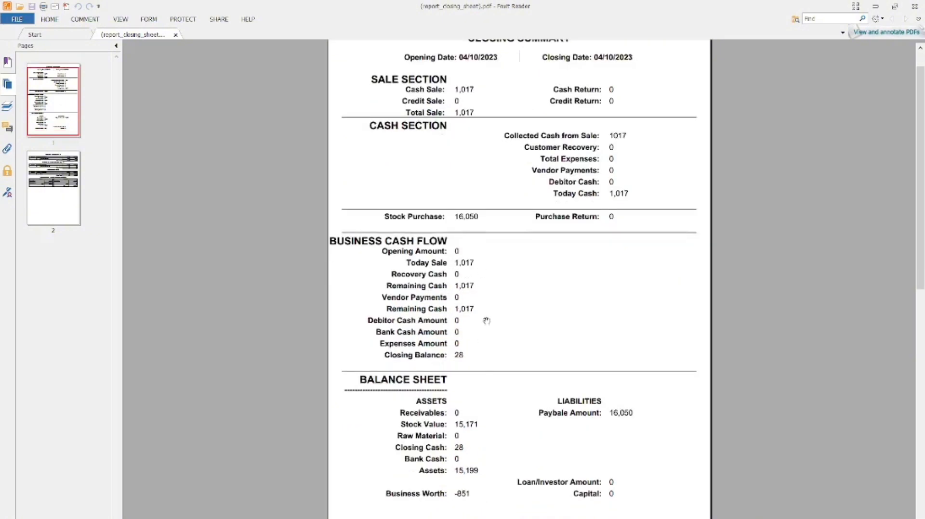
scroll(486, 321, down, 3)
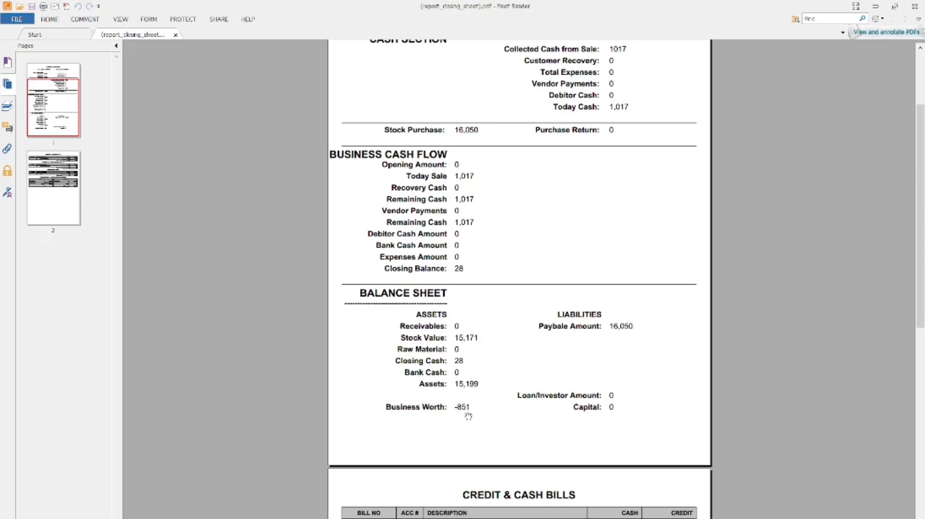
scroll(468, 417, down, 5)
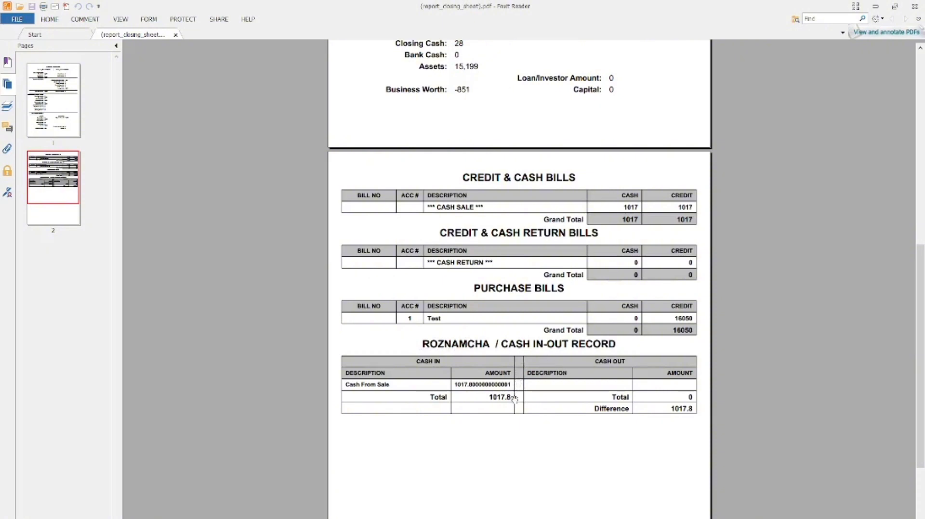
scroll(660, 412, up, 10)
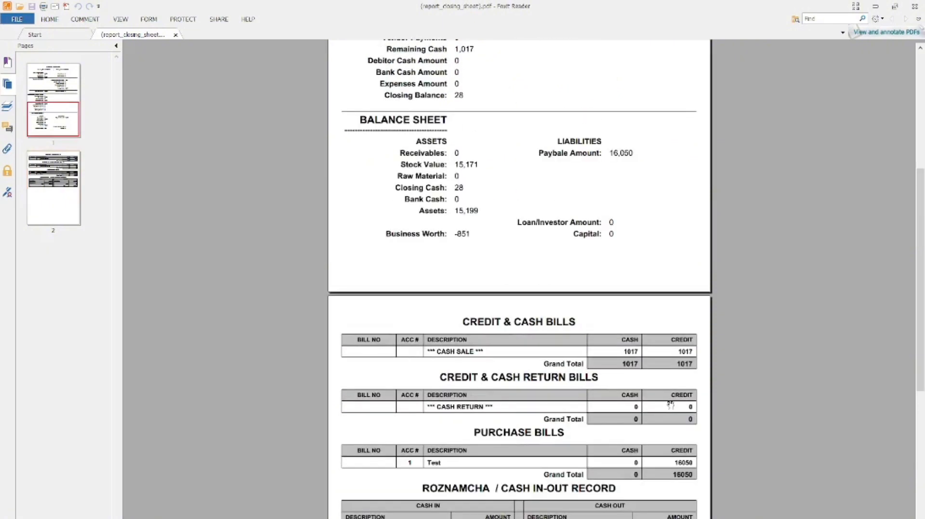
click(915, 7)
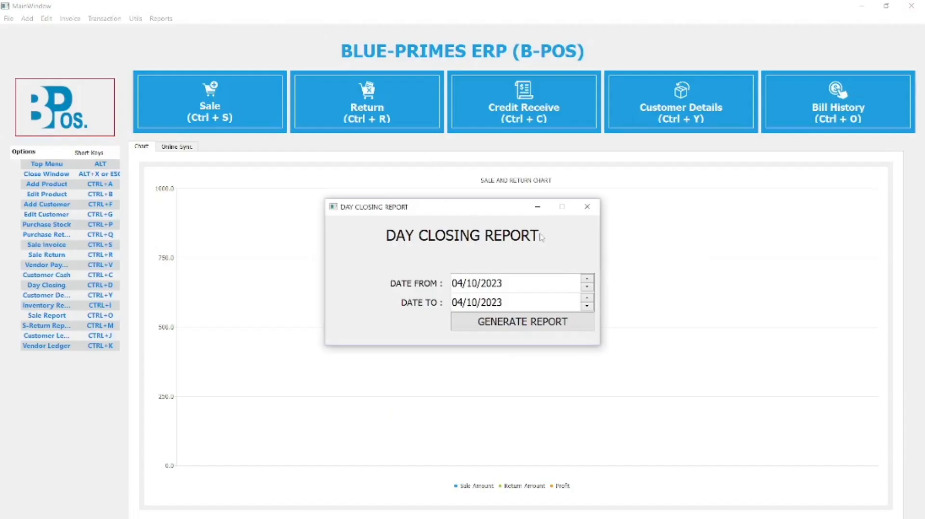
click(590, 211)
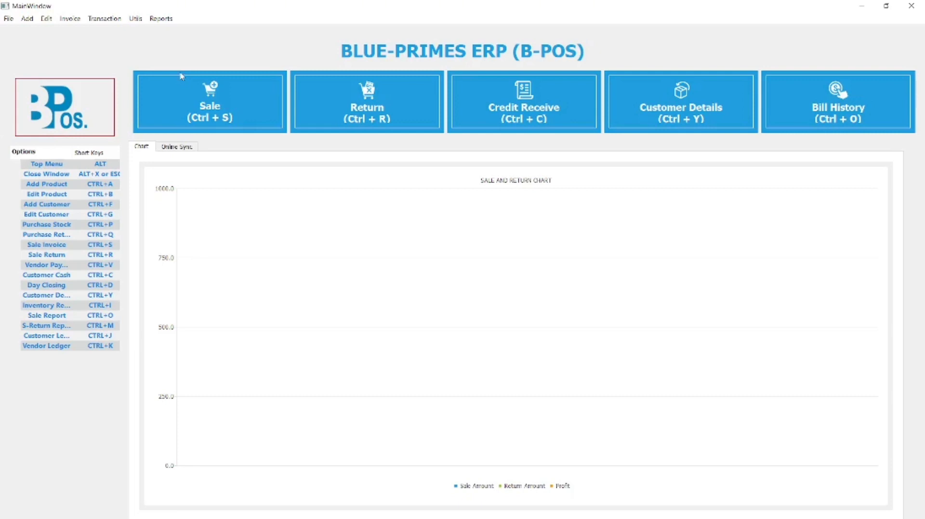
click(135, 18)
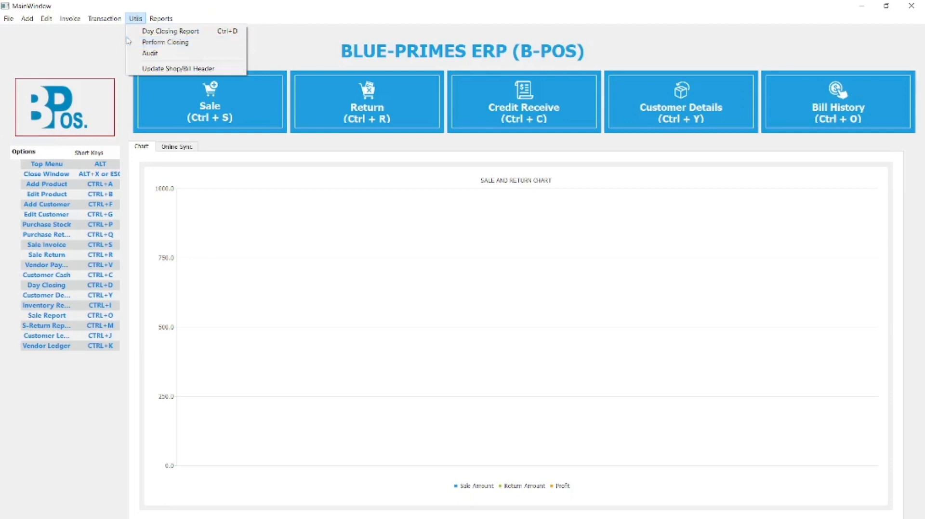
click(235, 203)
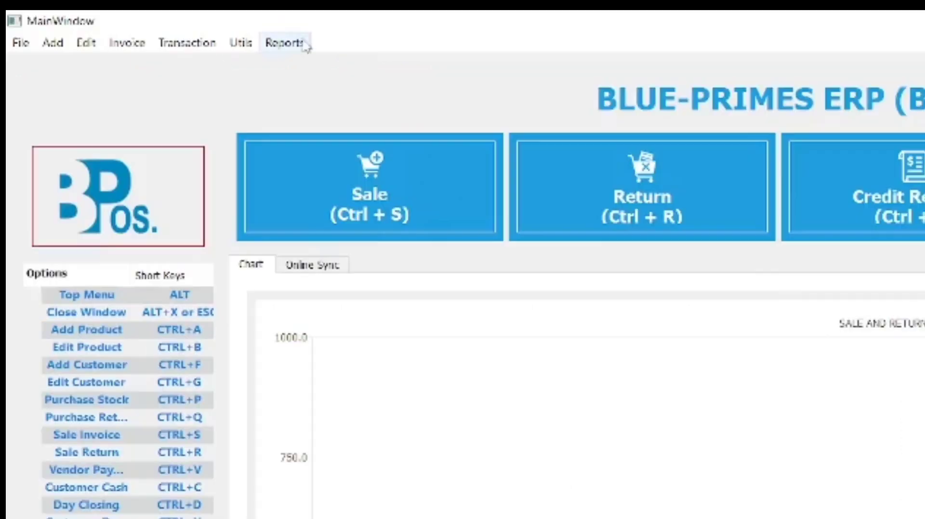
Generate the product expiry report for all companies with 60 days to expiry.
click(305, 44)
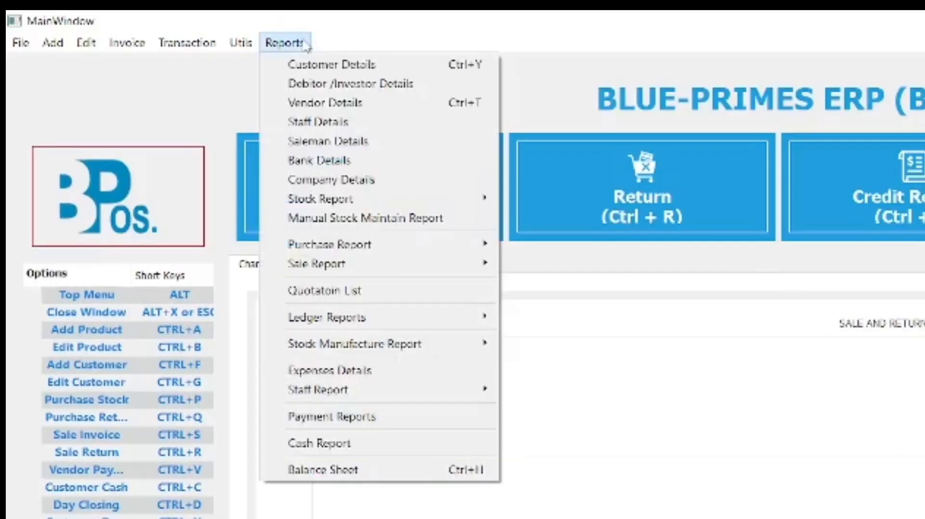
mouse_move(353, 202)
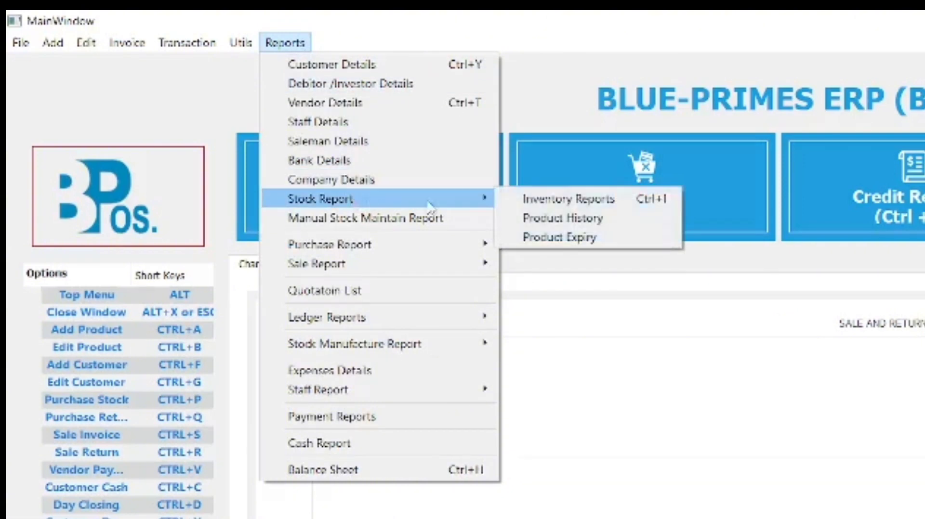
click(564, 239)
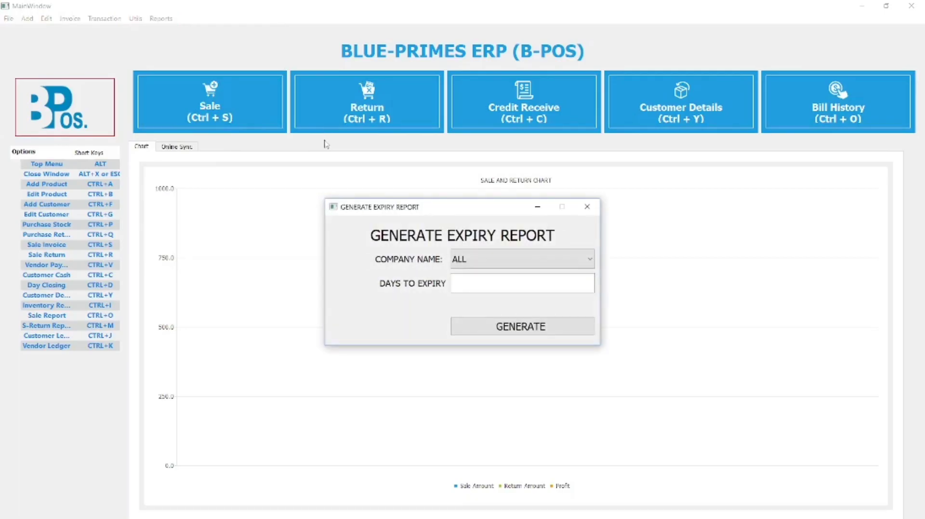
click(471, 261)
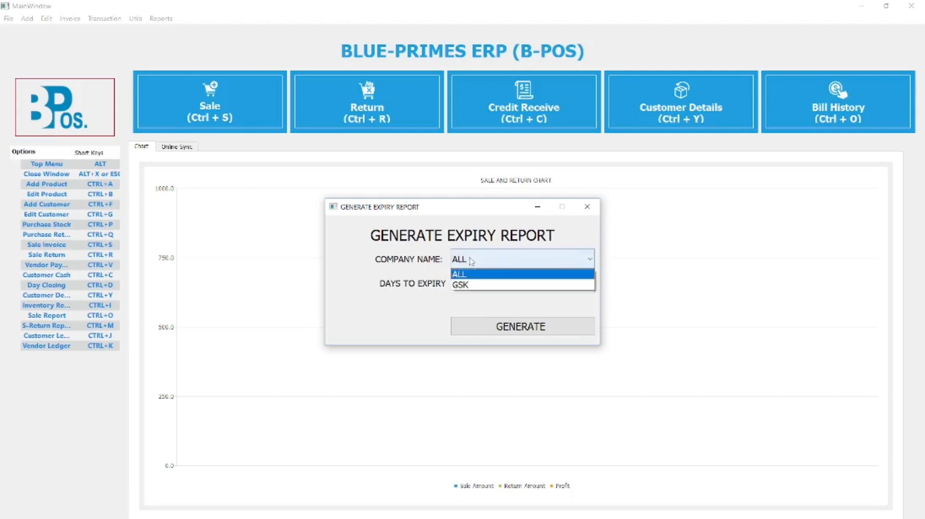
click(472, 261)
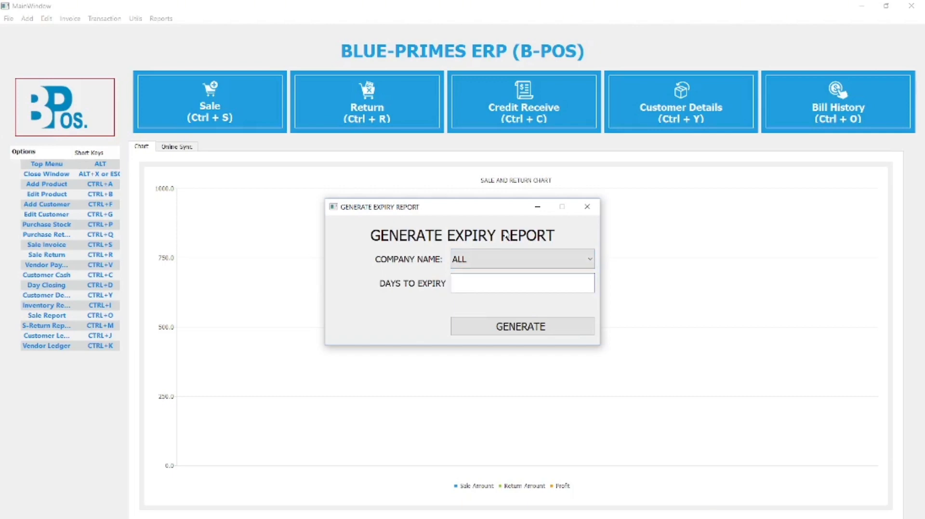
text(60)
click(476, 332)
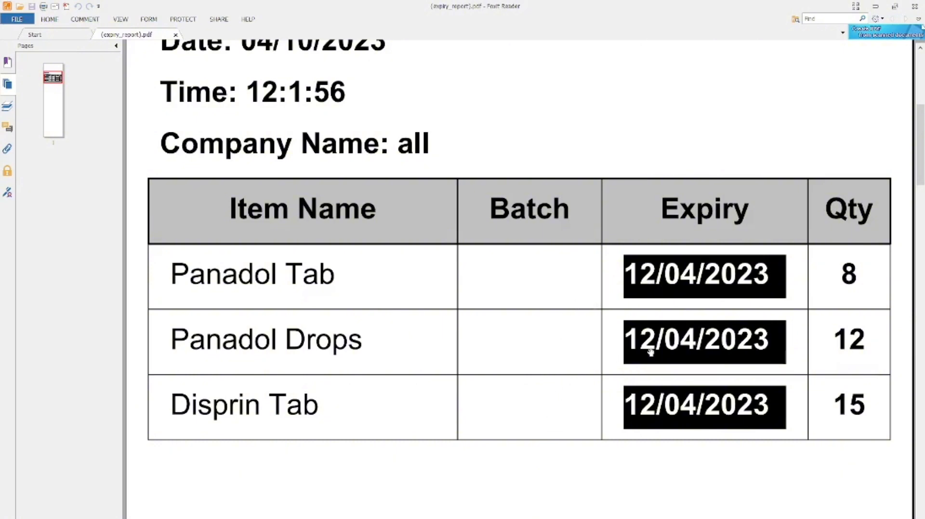
Check the expiry dates and quantities of the listed items, and close the expiry report and its dialog.
scroll(634, 342, up, 2)
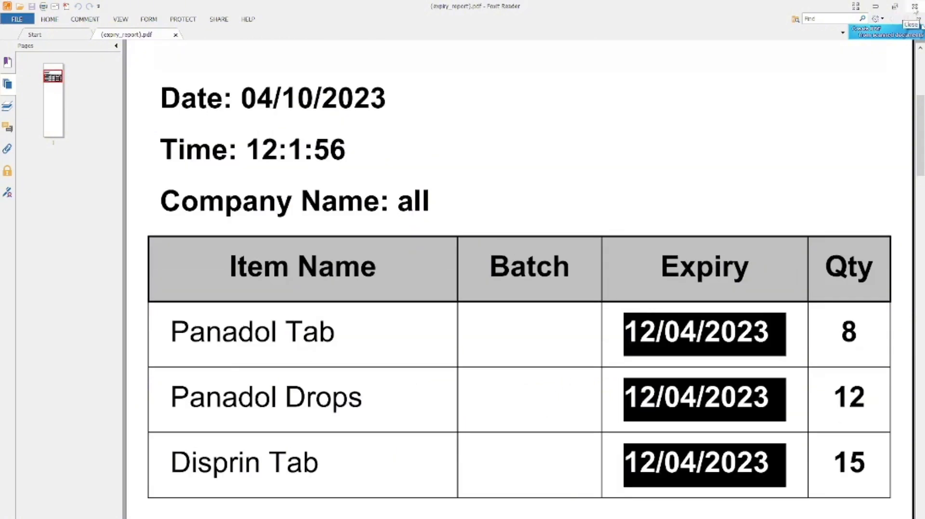
click(915, 8)
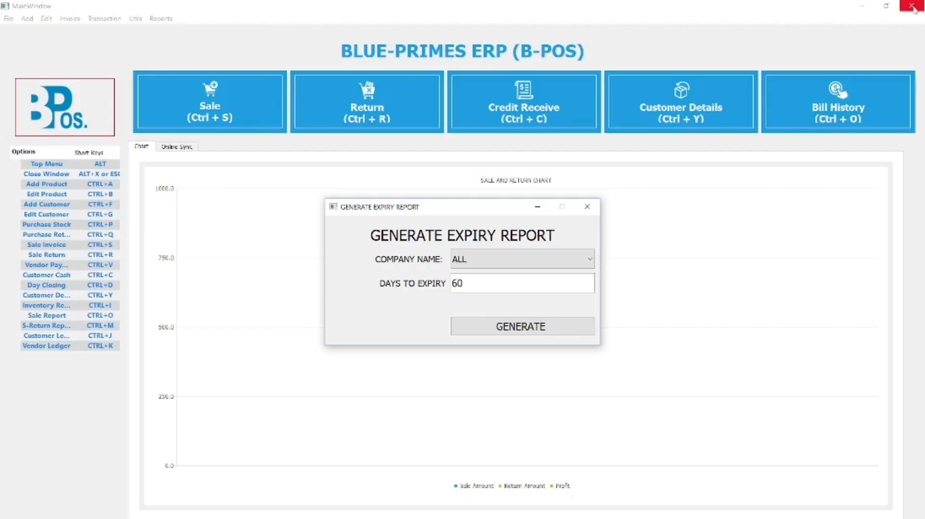
click(580, 207)
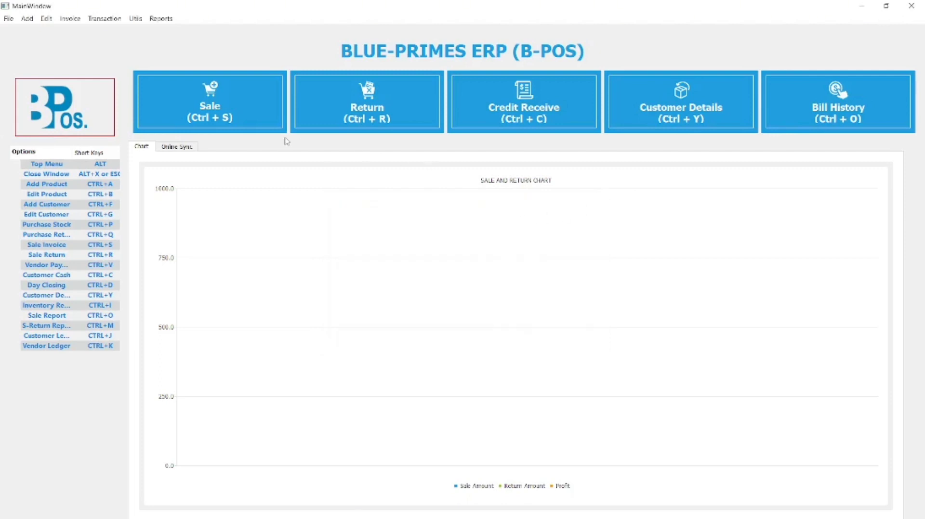
Start a new purchase invoice and choose test as the vendor.
click(84, 22)
click(87, 29)
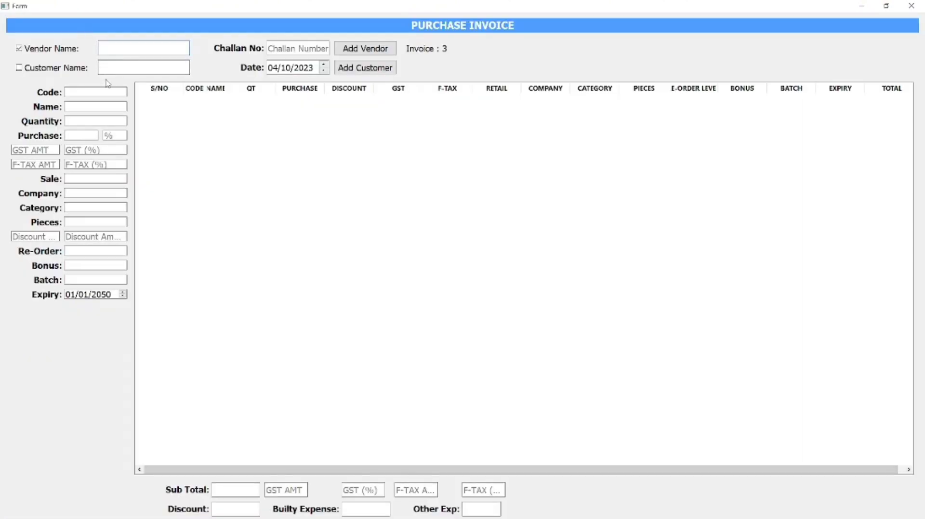
text(tes)
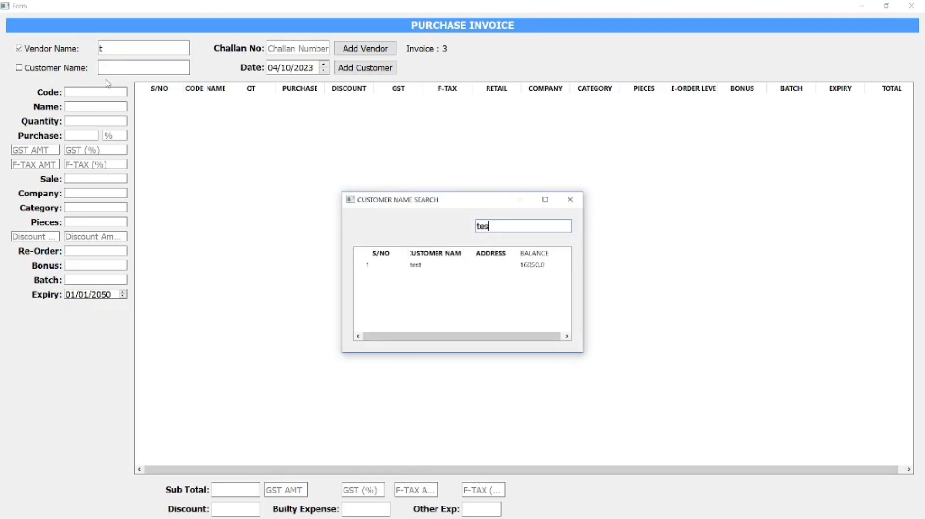
key(Down)
key(Return)
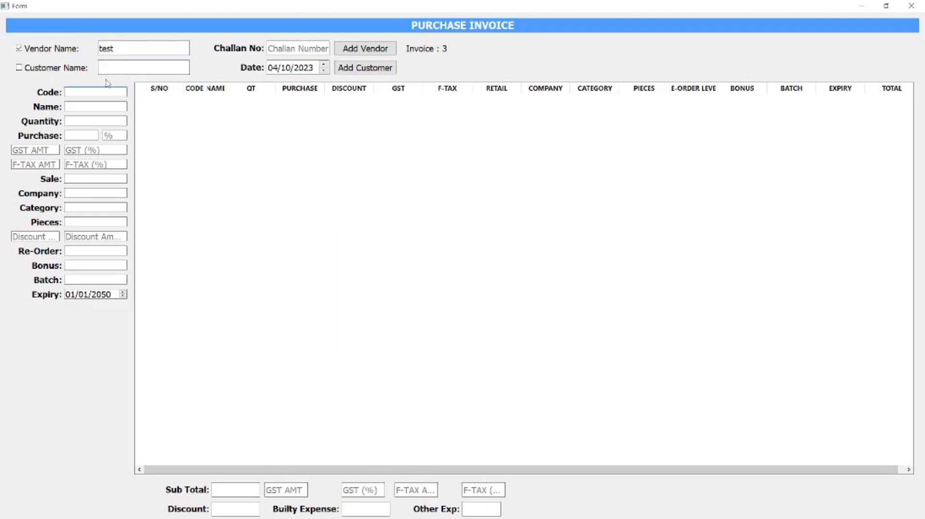
Enter product code 1 (panadol tab) on the purchase invoice with quantity 1, purchase price 650 and percentage 15.
text(1)
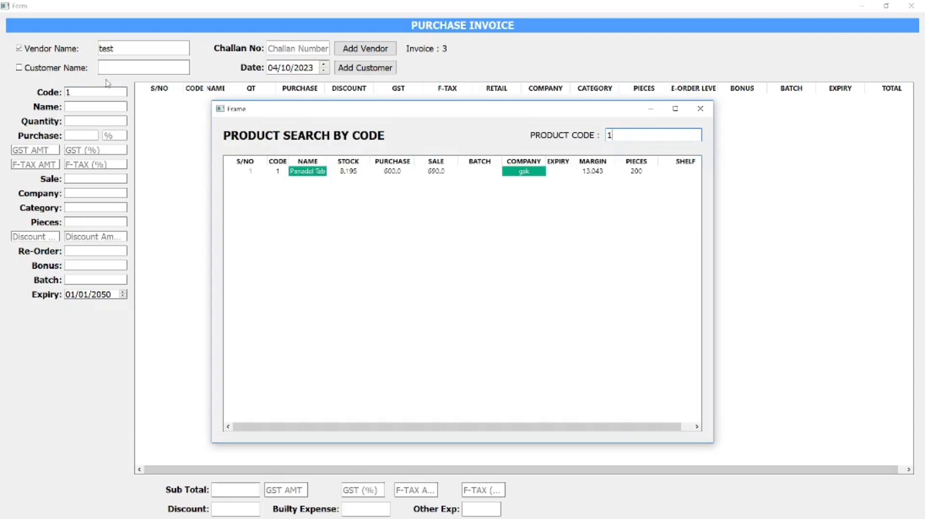
key(Return)
key(Return)
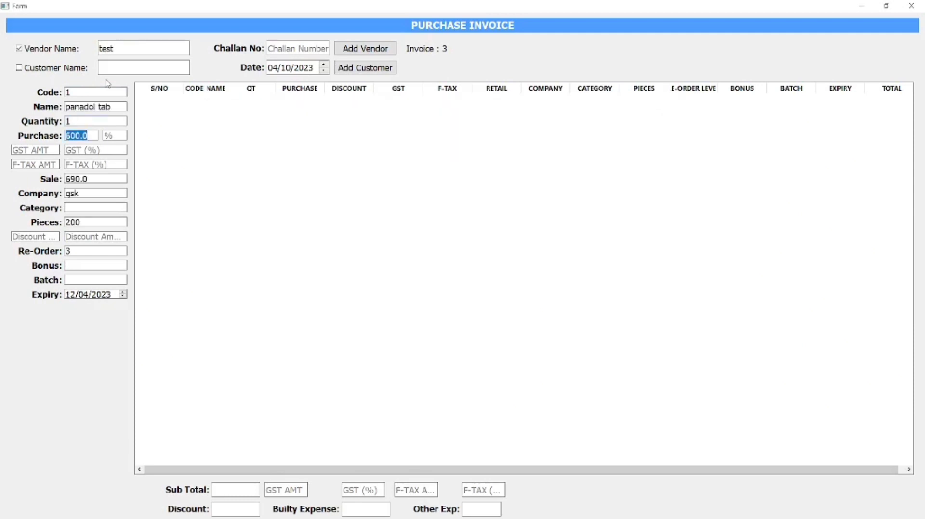
text(650)
text(15)
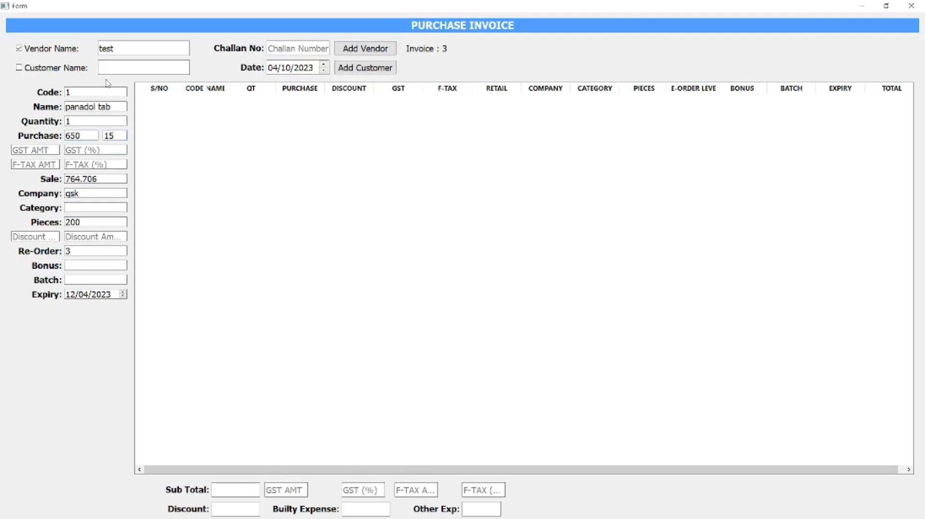
Add the panadol tab line to the purchase invoice without updating the rate of the existing stock, and save the invoice.
key(Tab)
key(Tab)
key(Tab)
key(Tab)
key(Tab)
key(Tab)
key(Tab)
key(Return)
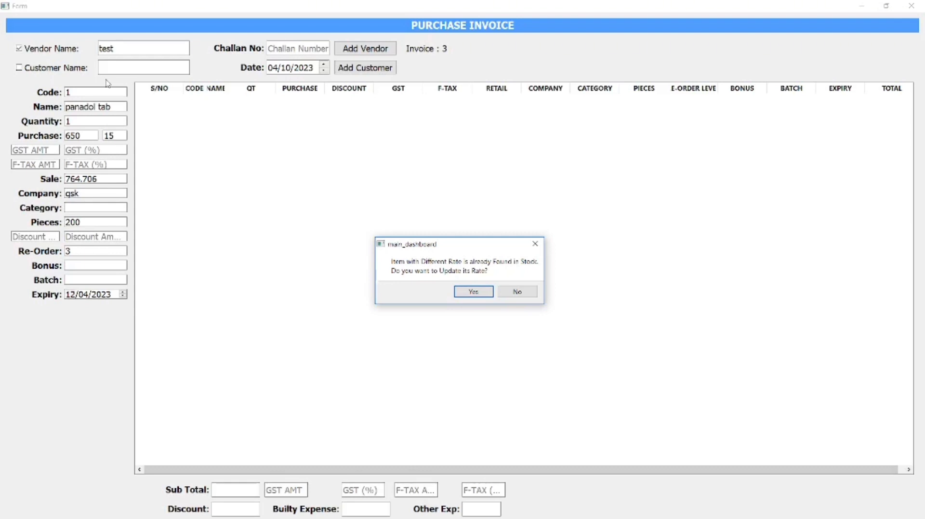
key(Tab)
key(Return)
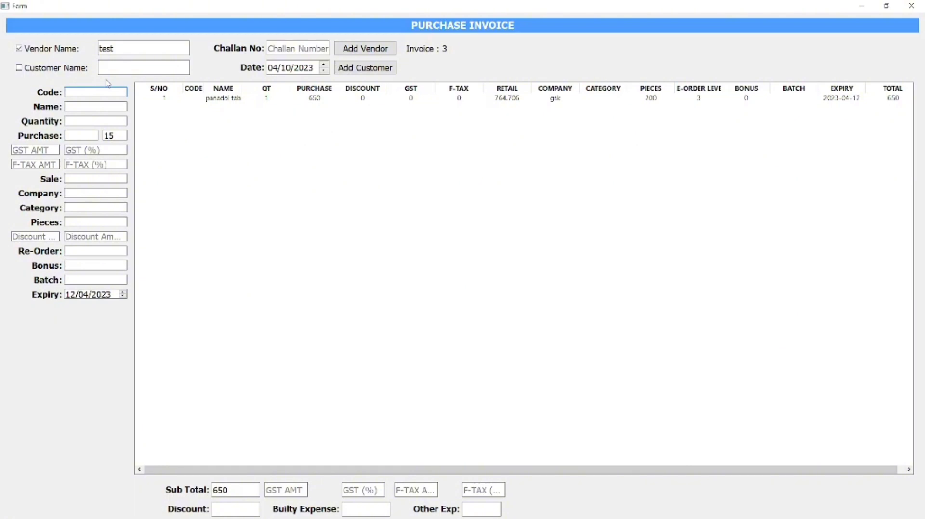
key(ctrl+s)
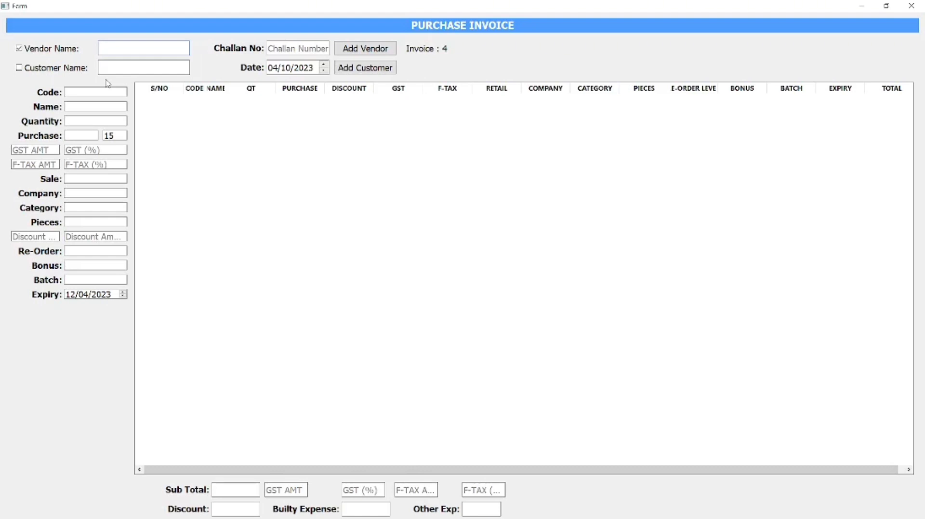
Close the purchase invoice, and search the products for "pana" from a new sale invoice.
key(Escape)
key(Return)
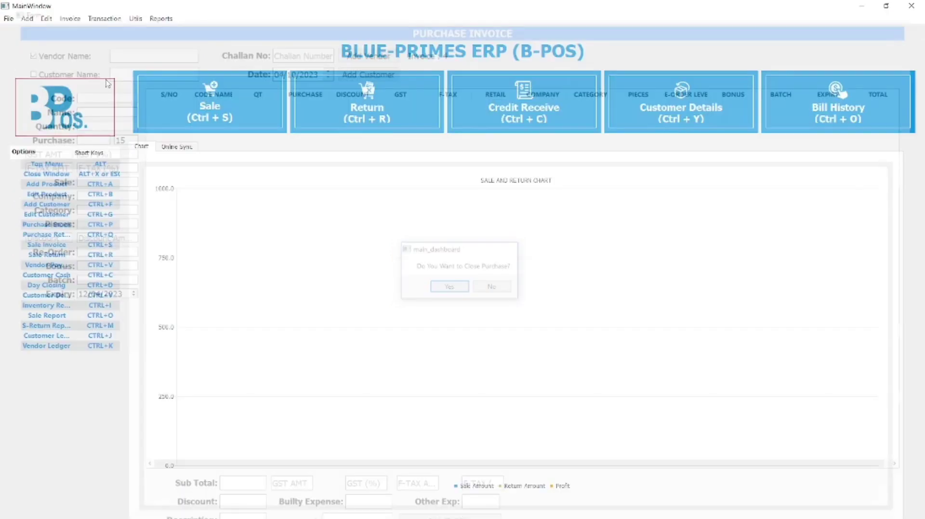
key(ctrl+s)
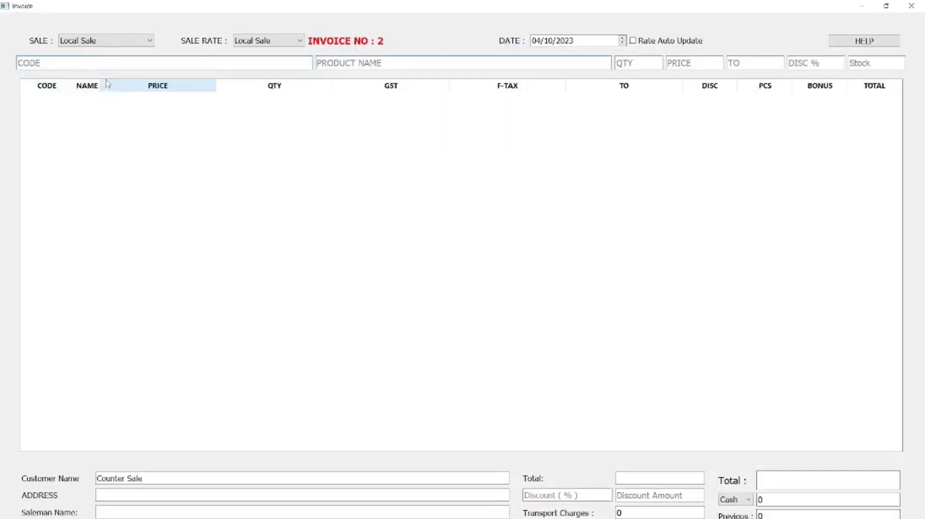
text(pana)
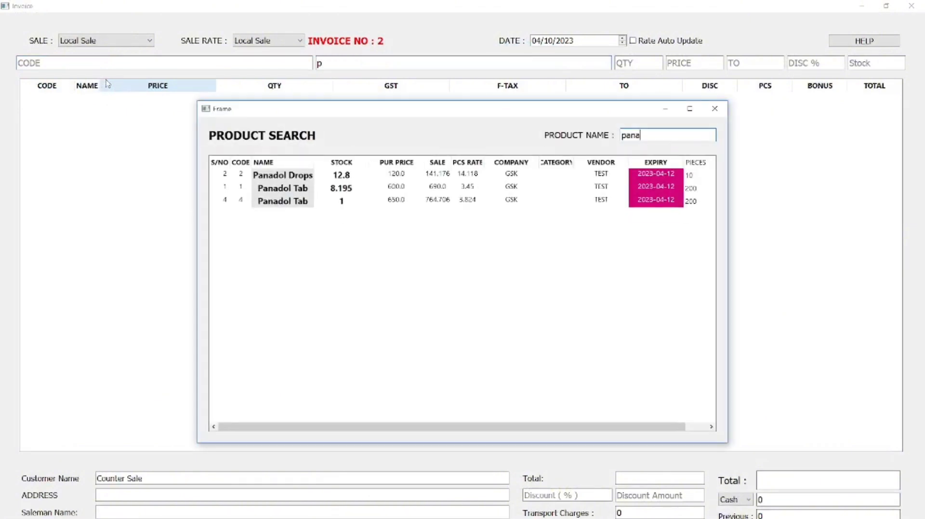
Compare the stock, purchase price and sale rate of the two Panadol Tab entries, and close the product search and sale invoice.
key(Down)
key(Down)
key(Down)
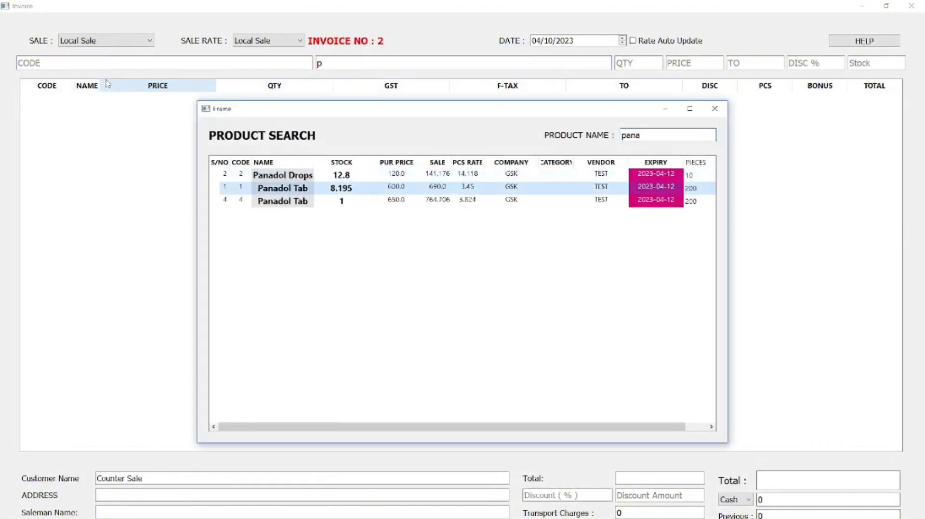
key(Up)
key(Down)
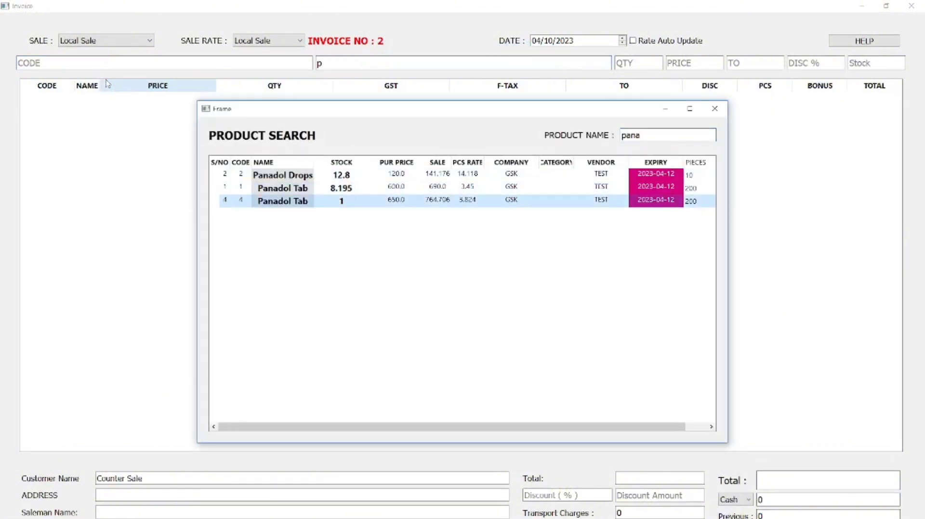
key(Up)
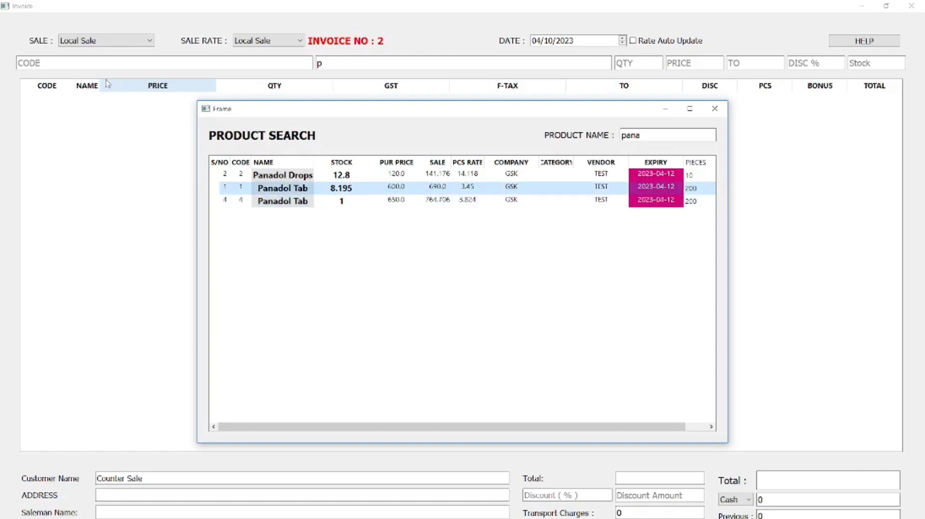
key(Down)
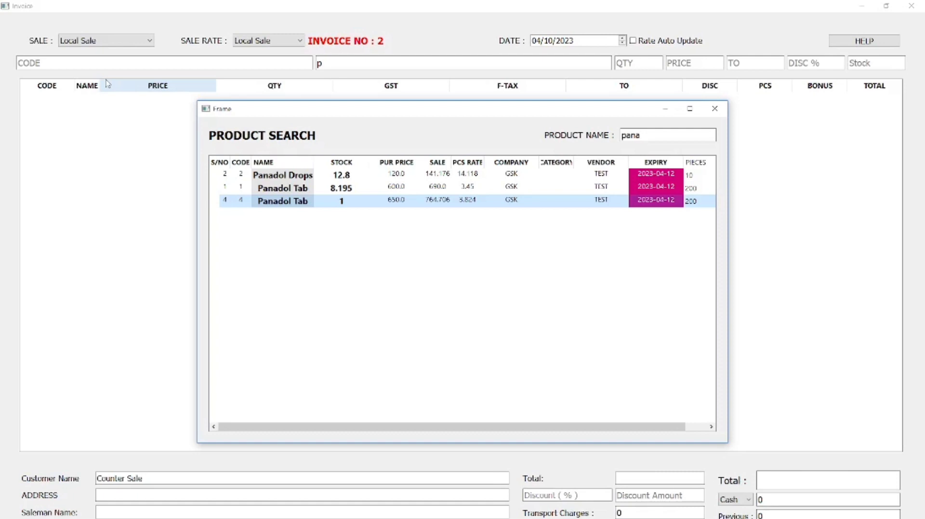
key(Escape)
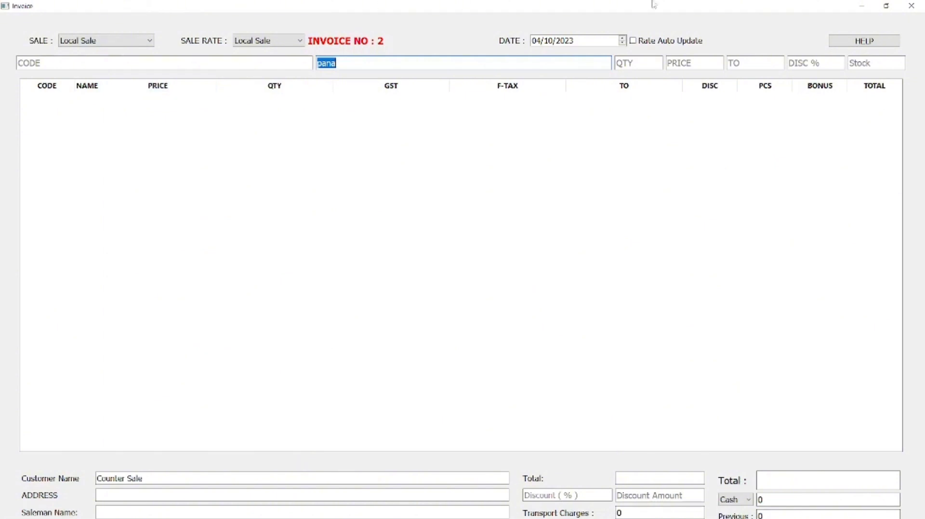
click(911, 6)
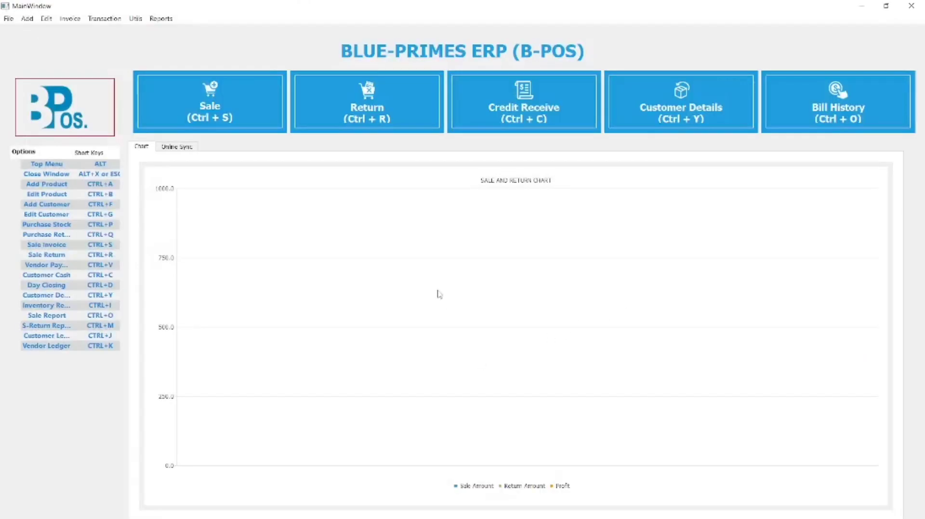